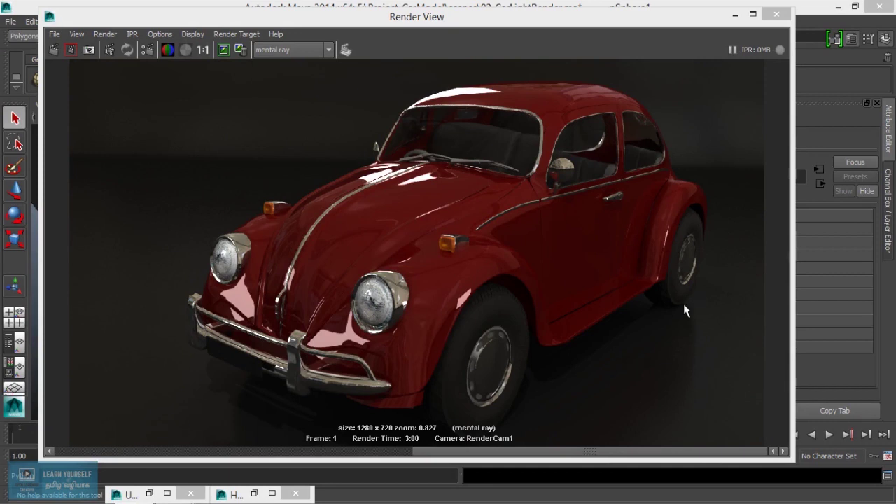
- Put away the render window, frame the dome, and show the Channel Box/Layer Editor
click(734, 15)
scroll(533, 321, up, 5)
mouse_move(534, 321)
alt+right_down()
mouse_move(400, 314)
mouse_move(332, 284)
mouse_move(345, 284)
alt+right_up()
key(alt+b)
mouse_move(346, 287)
alt+mouse_down()
mouse_move(362, 190)
mouse_move(336, 252)
alt+mouse_up()
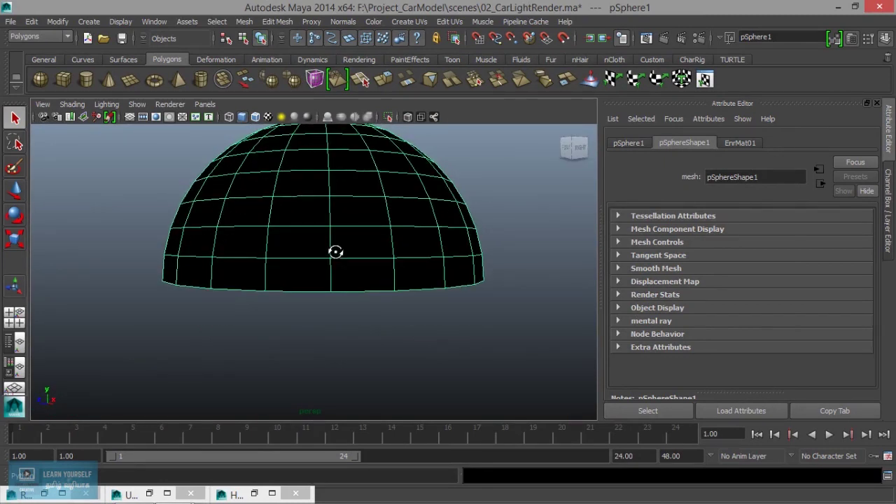
key(ctrl+a)
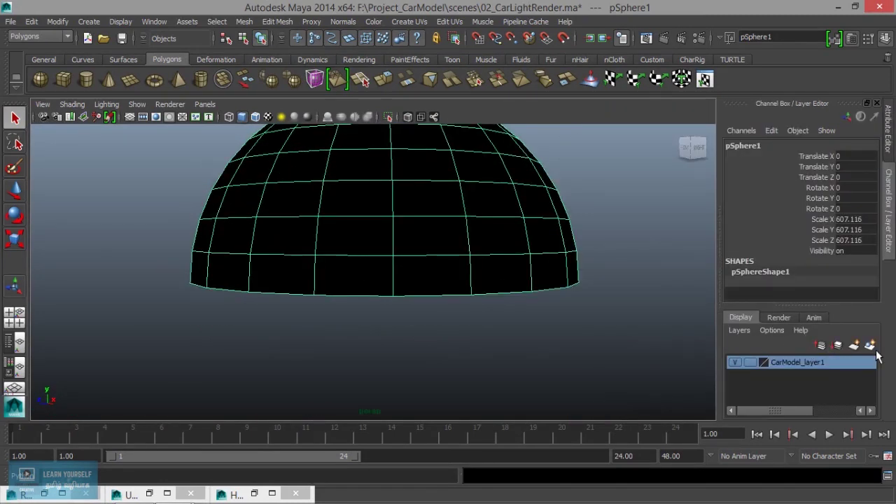
- Create a layer from the dome, rename it Environment_layer1, and hide it to reveal the car
click(870, 347)
double_click(792, 362)
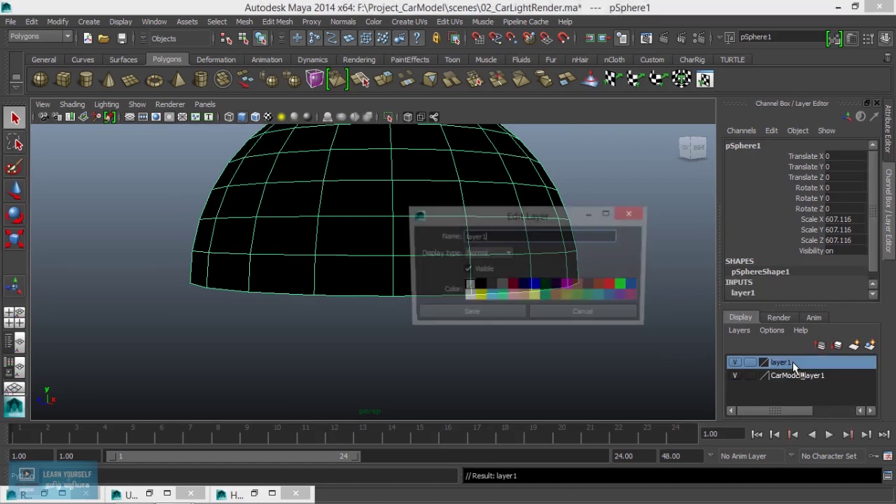
double_click(497, 237)
click(462, 238)
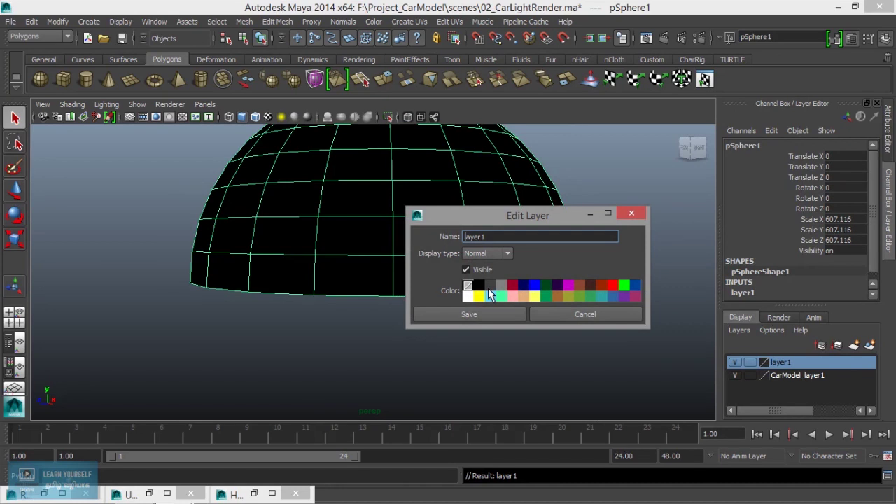
text(Environment_)
click(478, 314)
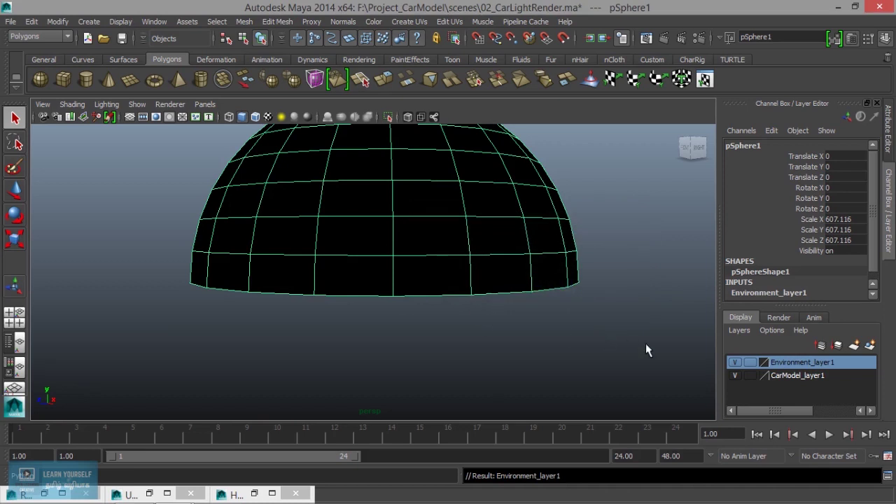
click(735, 362)
mouse_move(572, 357)
alt+mouse_down()
mouse_move(483, 352)
mouse_move(395, 286)
mouse_move(616, 340)
mouse_move(493, 323)
alt+mouse_up()
- Create a polygon cube and scale it uniformly to about 448
click(504, 315)
mouse_move(371, 285)
alt+mouse_down()
mouse_move(464, 312)
mouse_move(416, 315)
alt+mouse_up()
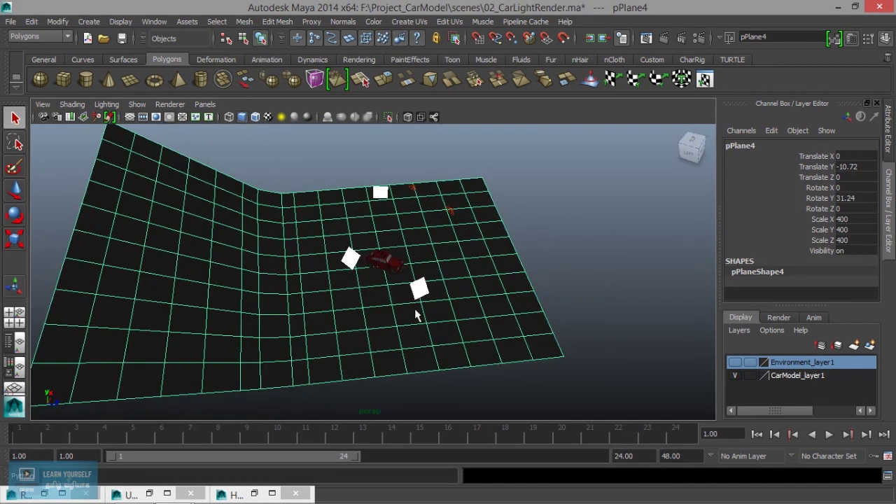
click(63, 79)
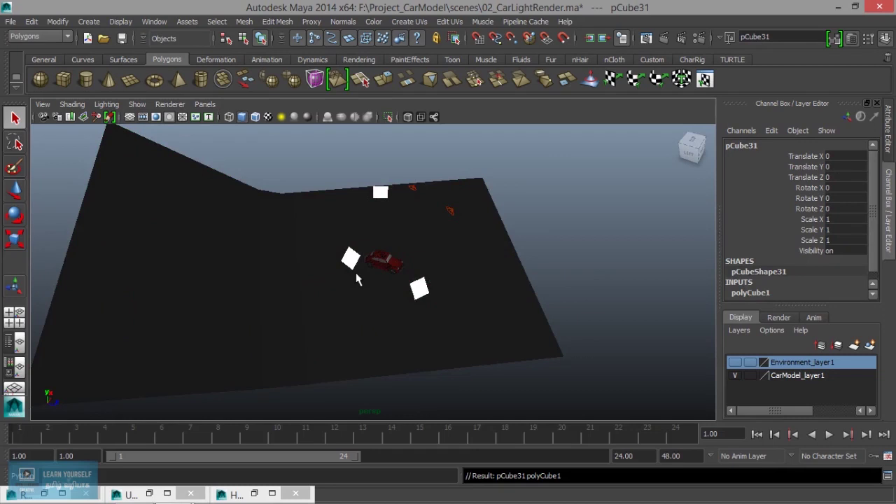
key(r)
mouse_move(383, 262)
mouse_down()
mouse_move(571, 298)
mouse_move(359, 266)
mouse_move(430, 282)
mouse_move(408, 244)
mouse_up()
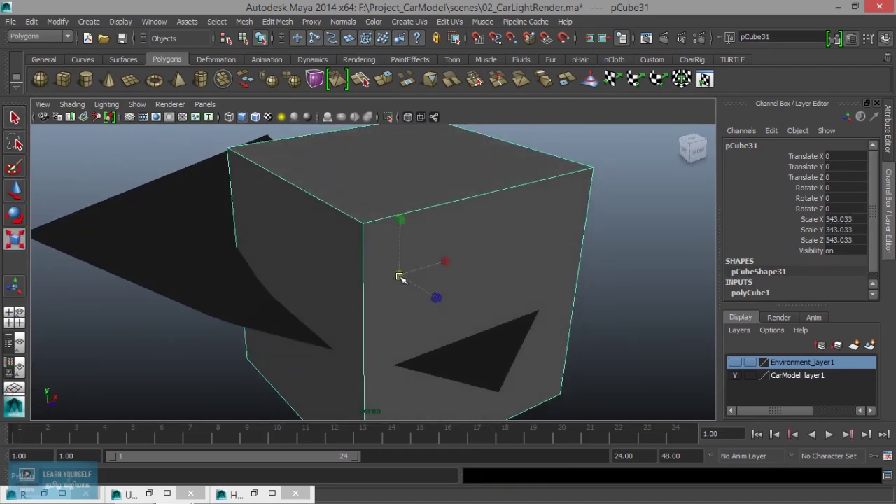
drag(399, 274, 442, 294)
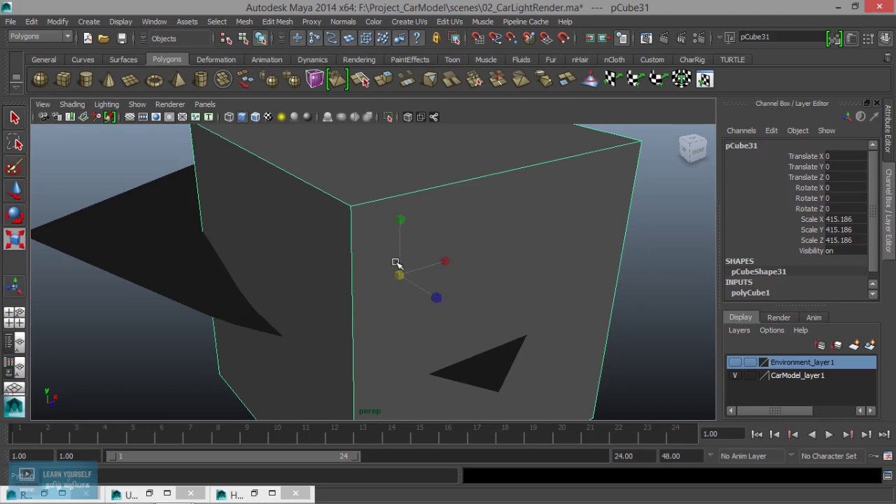
- Squash the cube to about 212 in Y and raise it to Translate Y 88.6
key(4)
key(f)
mouse_move(395, 263)
alt+mouse_down()
mouse_move(478, 300)
mouse_move(426, 260)
mouse_move(406, 287)
mouse_move(430, 300)
mouse_move(386, 270)
mouse_move(399, 272)
alt+mouse_up()
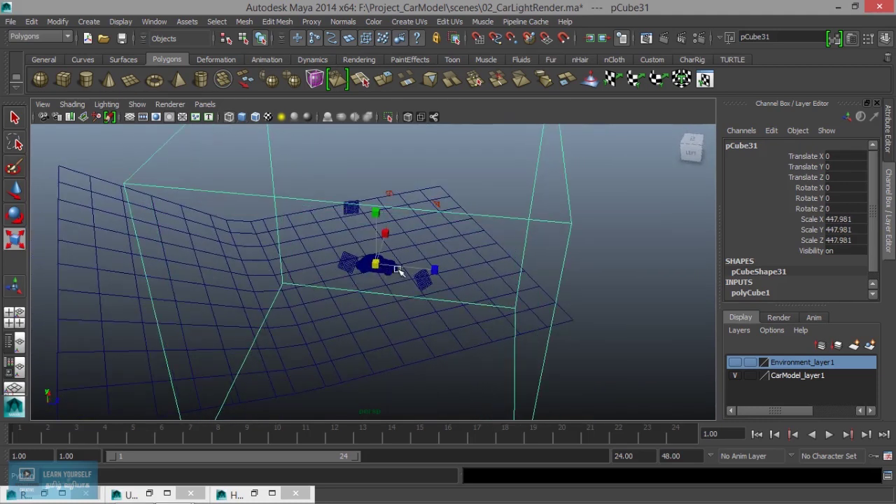
mouse_move(376, 211)
mouse_down()
mouse_move(374, 242)
mouse_move(359, 216)
mouse_move(332, 203)
mouse_up()
key(w)
drag(400, 238, 403, 173)
key(space)
key(space)
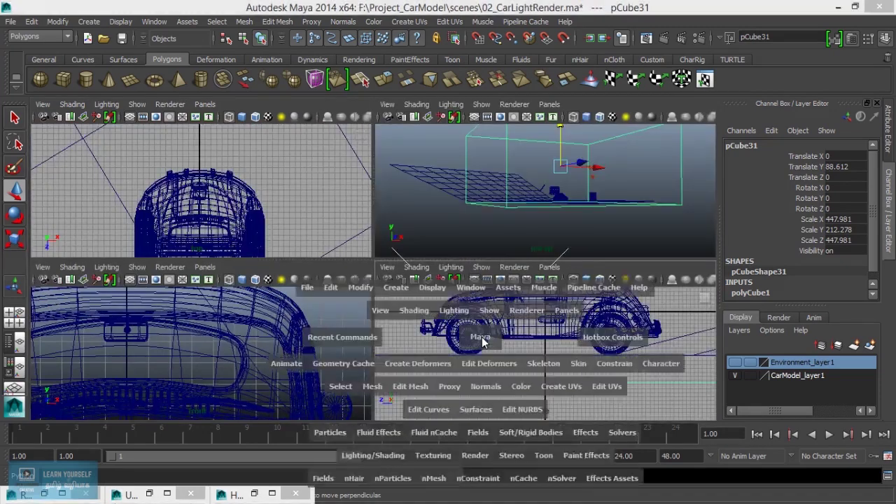
- In the side view, select the cube's bottom vertices in vertex mode
scroll(460, 324, down, 5)
scroll(420, 310, down, 4)
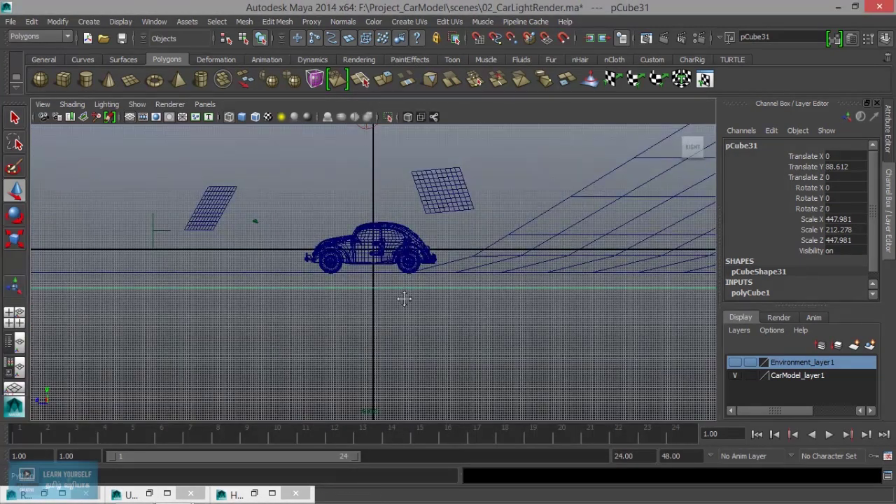
scroll(404, 299, down, 3)
scroll(482, 332, down, 4)
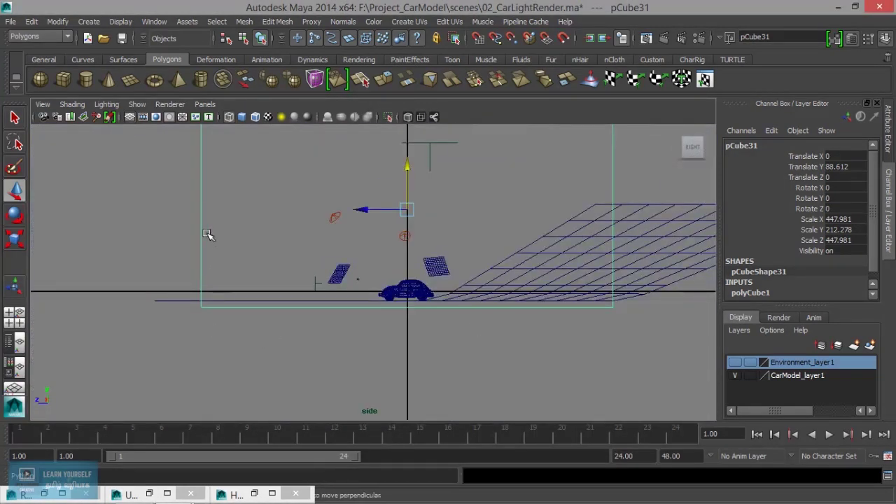
right_drag(200, 221, 187, 217)
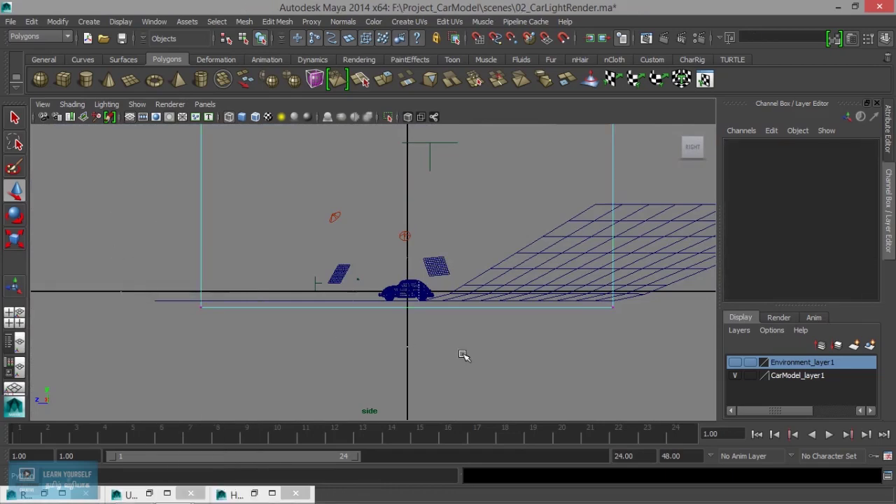
drag(696, 374, 597, 348)
- Move the bottom vertices up to sit just beneath the car's wheels
scroll(551, 350, up, 3)
scroll(533, 344, up, 3)
scroll(533, 344, up, 3)
scroll(371, 259, up, 2)
scroll(399, 310, down, 2)
scroll(427, 385, up, 3)
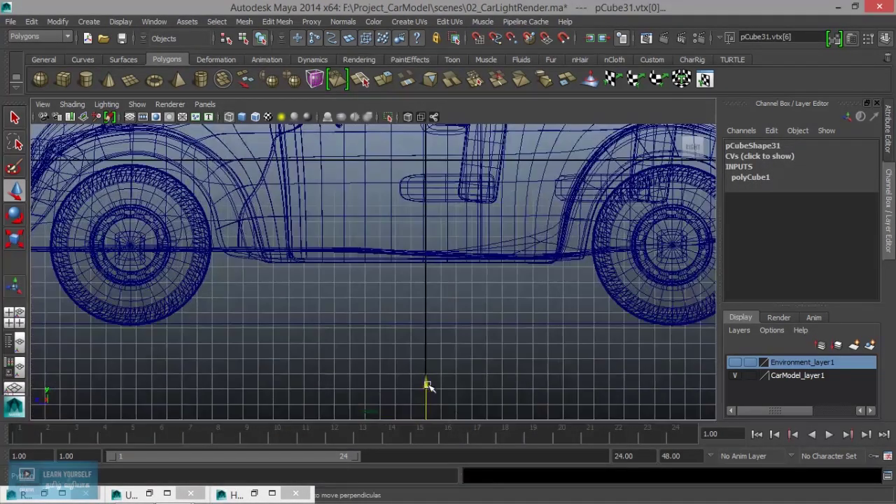
drag(426, 385, 407, 283)
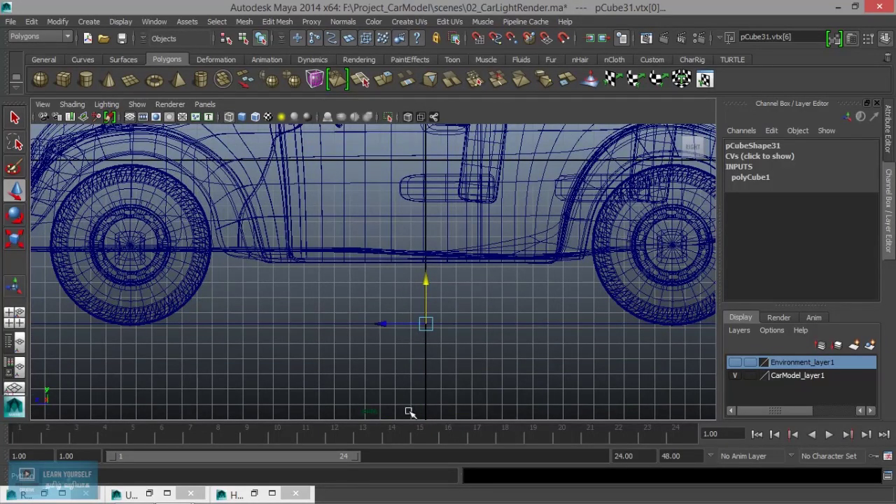
scroll(406, 386, down, 3)
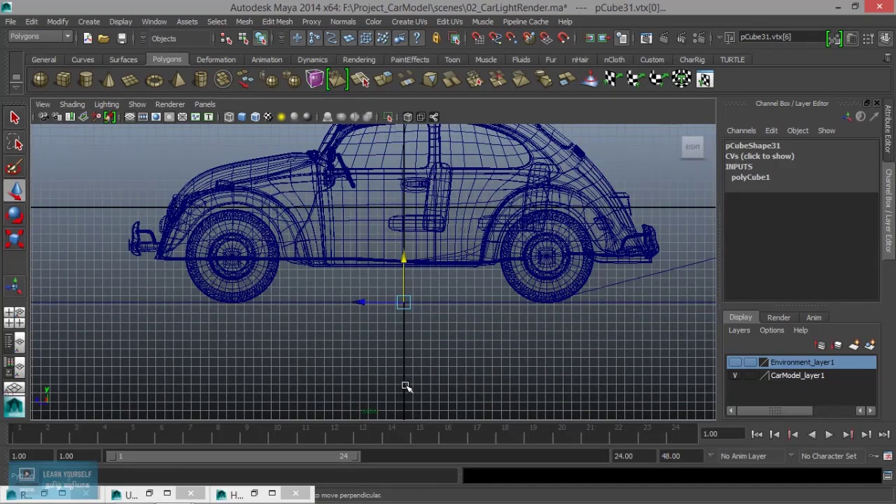
scroll(406, 386, down, 3)
scroll(406, 390, down, 5)
scroll(406, 390, down, 1)
scroll(406, 388, down, 3)
scroll(406, 387, down, 5)
scroll(406, 387, down, 1)
key(space)
key(space)
- Select a group of the cube's vertices in vertex mode
mouse_move(420, 291)
alt+mouse_down()
mouse_move(481, 303)
mouse_move(516, 283)
mouse_move(458, 221)
alt+mouse_up()
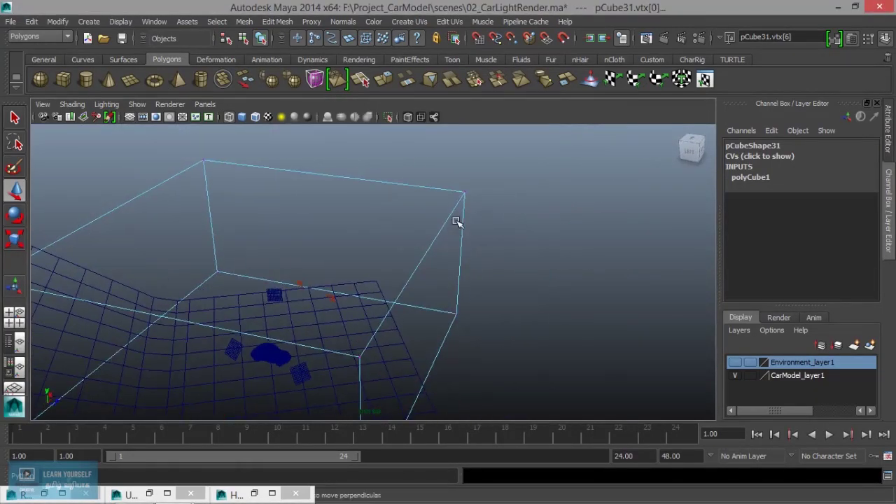
right_click(462, 205)
right_drag(462, 205, 407, 204)
scroll(427, 294, down, 3)
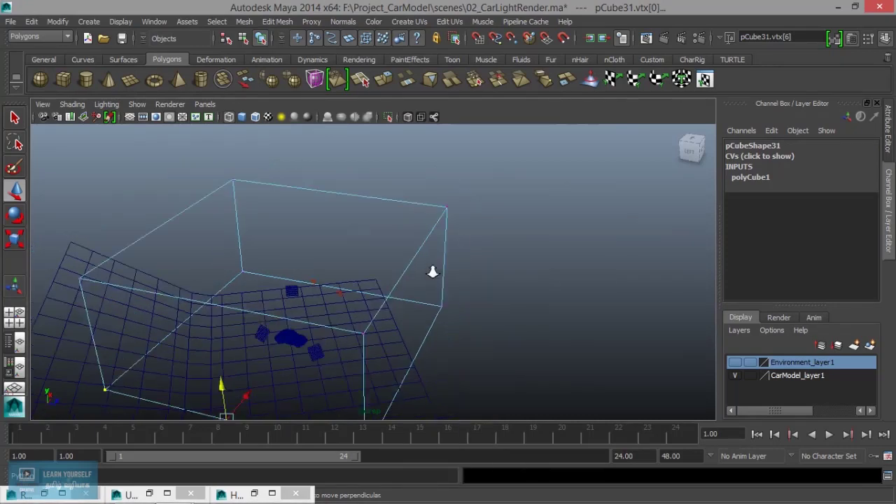
scroll(413, 315, down, 2)
drag(364, 231, 469, 435)
mouse_move(443, 350)
alt+mouse_down()
mouse_move(432, 374)
mouse_move(438, 327)
mouse_move(506, 304)
mouse_move(536, 364)
mouse_move(469, 339)
mouse_move(546, 307)
alt+mouse_up()
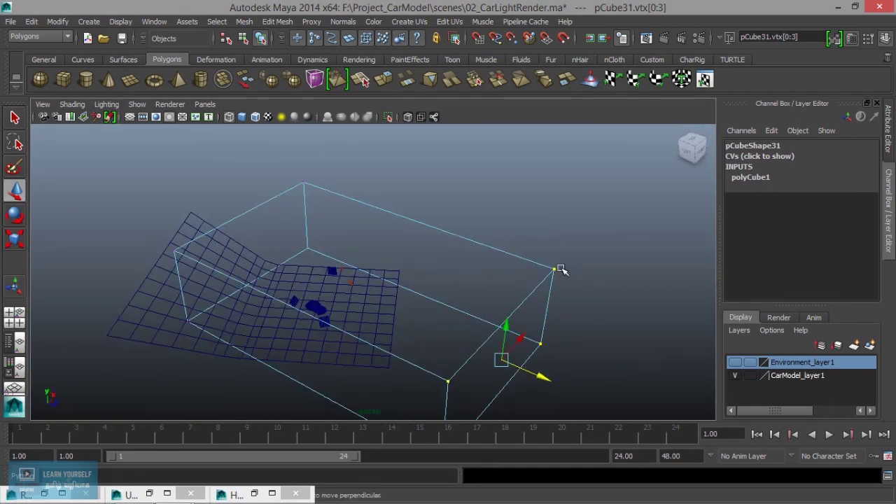
- Reselect the cube in smooth shading and delete its front face
right_drag(546, 269, 600, 192)
click(550, 282)
mouse_move(530, 306)
alt+mouse_down()
mouse_move(464, 171)
mouse_move(481, 230)
mouse_move(483, 317)
alt+mouse_up()
key(5)
mouse_move(458, 256)
alt+mouse_down()
mouse_move(399, 244)
mouse_move(392, 206)
alt+mouse_up()
right_drag(392, 205, 390, 234)
click(389, 235)
key(Delete)
mouse_move(334, 284)
alt+mouse_down()
mouse_move(286, 176)
mouse_move(222, 131)
alt+mouse_up()
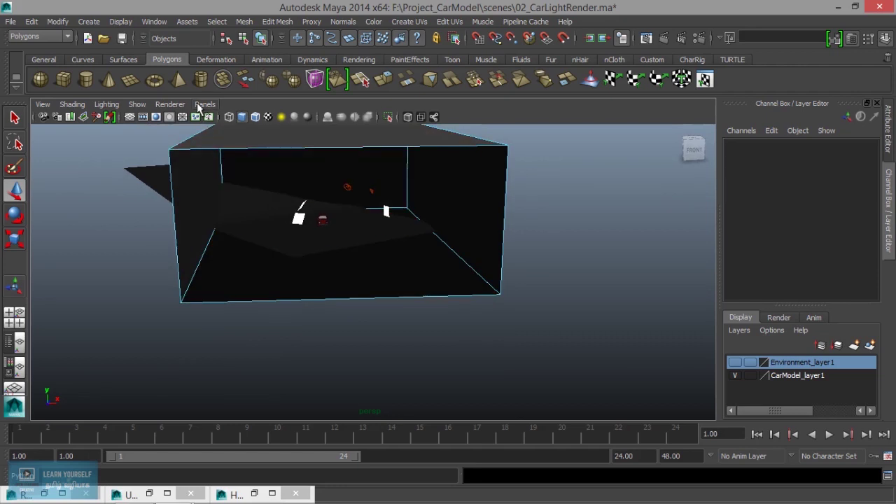
- Preview the scene through RenderCam1, then switch back to the persp camera
click(198, 105)
click(329, 114)
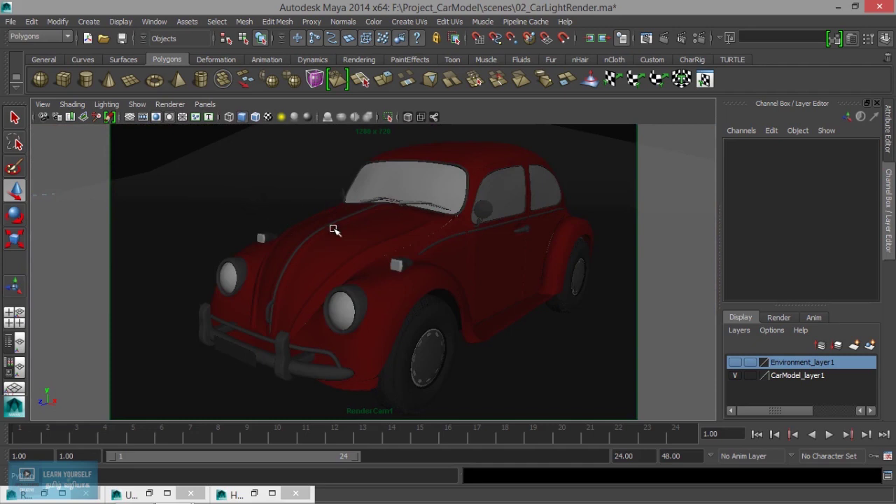
click(205, 103)
mouse_move(226, 117)
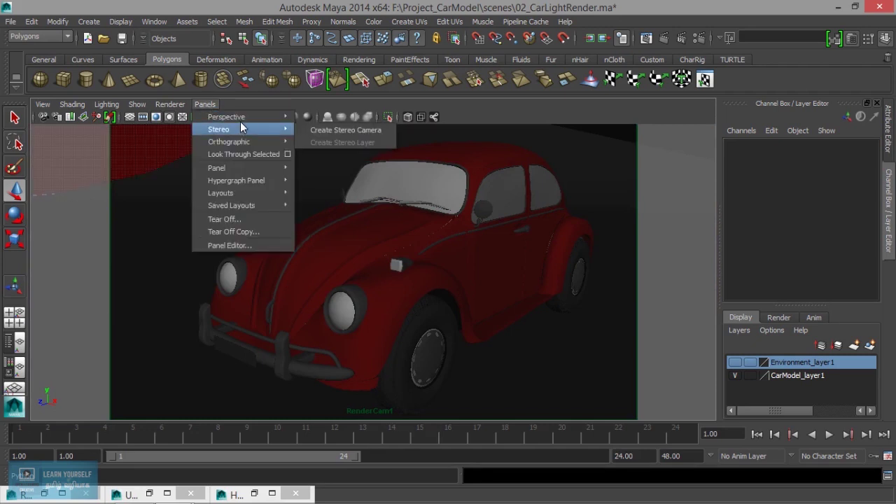
click(319, 130)
- Orbit around the environment box and select the ground plane pPlane4
scroll(334, 156, down, 5)
mouse_move(334, 210)
alt+mouse_down()
mouse_move(300, 299)
mouse_move(324, 297)
alt+mouse_up()
alt+right_drag(324, 296, 486, 274)
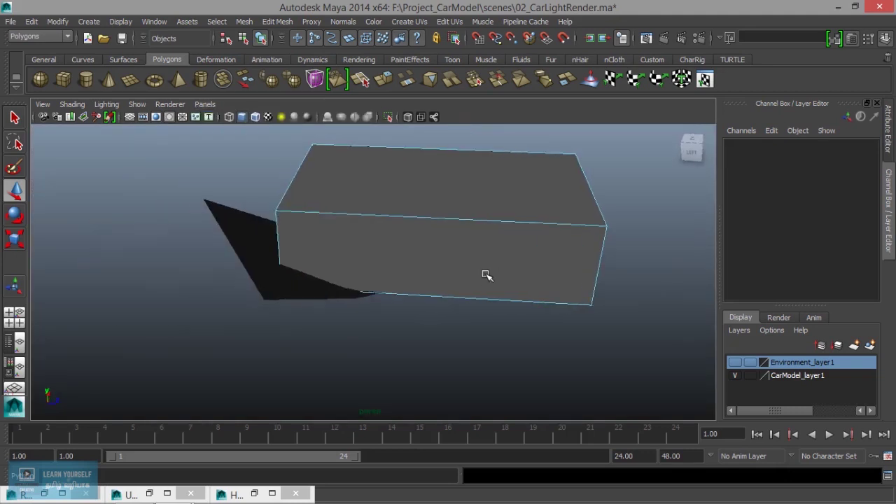
click(273, 292)
scroll(273, 291, up, 4)
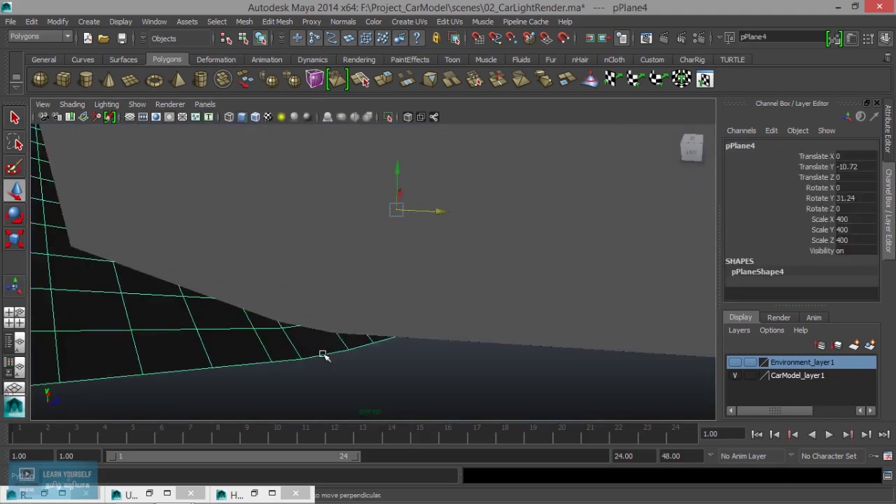
- Add the ground plane pPlane4 to Environment_layer1
scroll(273, 324, down, 3)
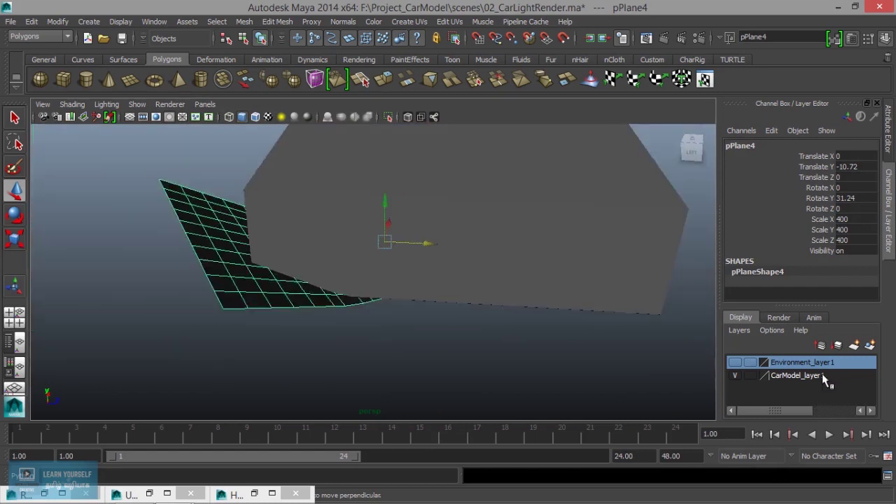
right_click(803, 363)
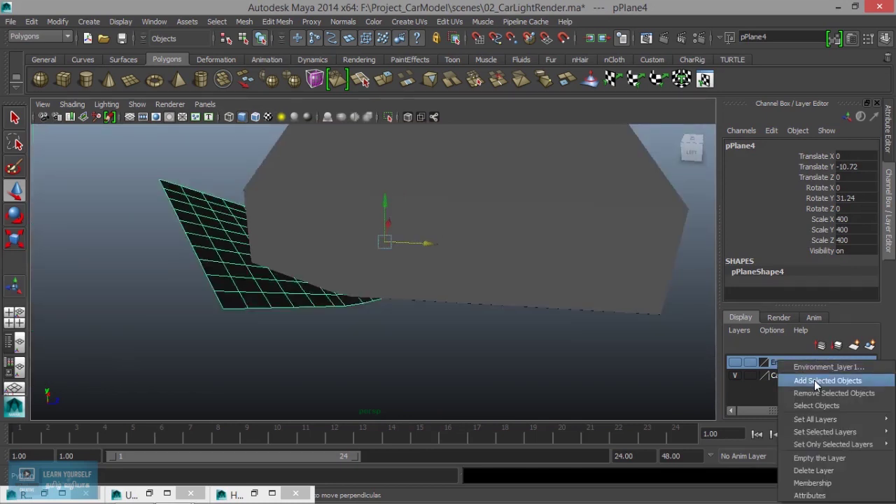
click(814, 381)
- View the car through RenderCam1 in wireframe display
mouse_move(400, 374)
alt+mouse_down()
mouse_move(330, 348)
mouse_move(474, 201)
alt+mouse_up()
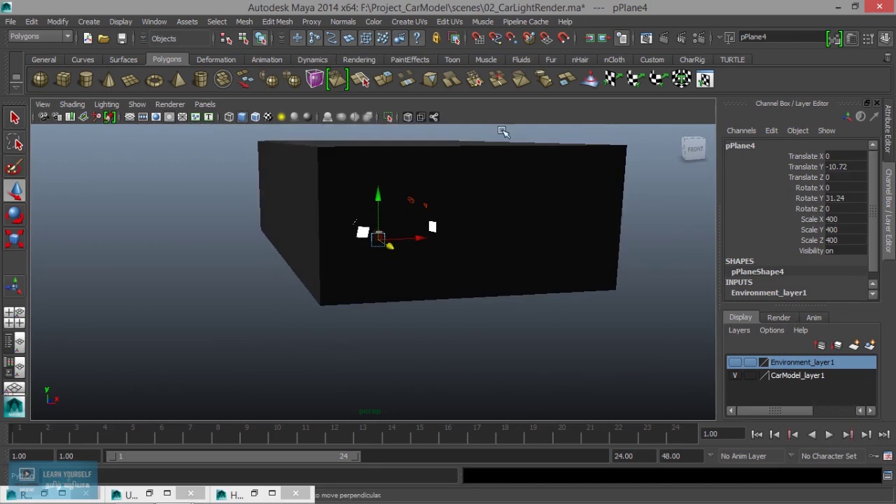
click(205, 104)
mouse_move(227, 117)
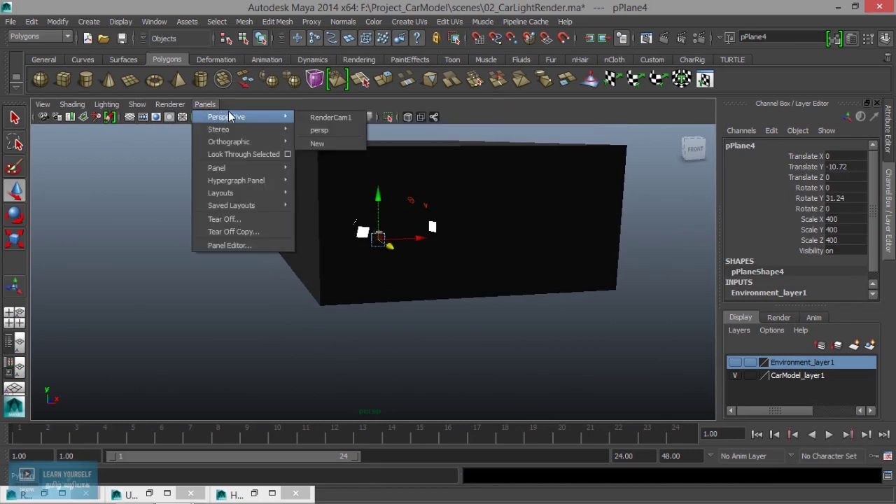
click(340, 118)
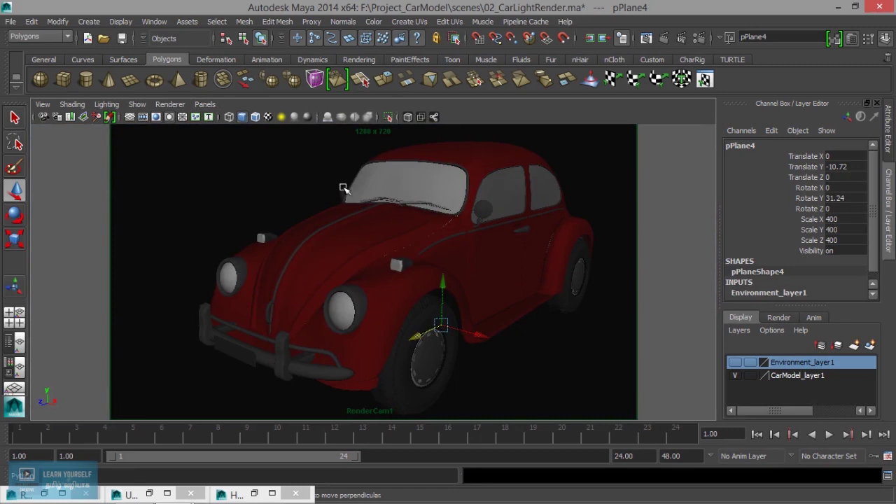
key(4)
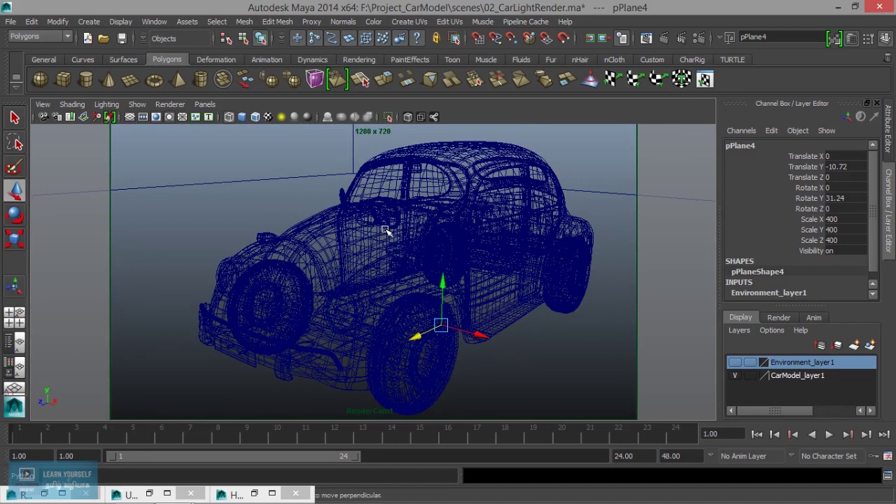
- Lock RenderCam1's transform channels in the Channel Box
click(43, 117)
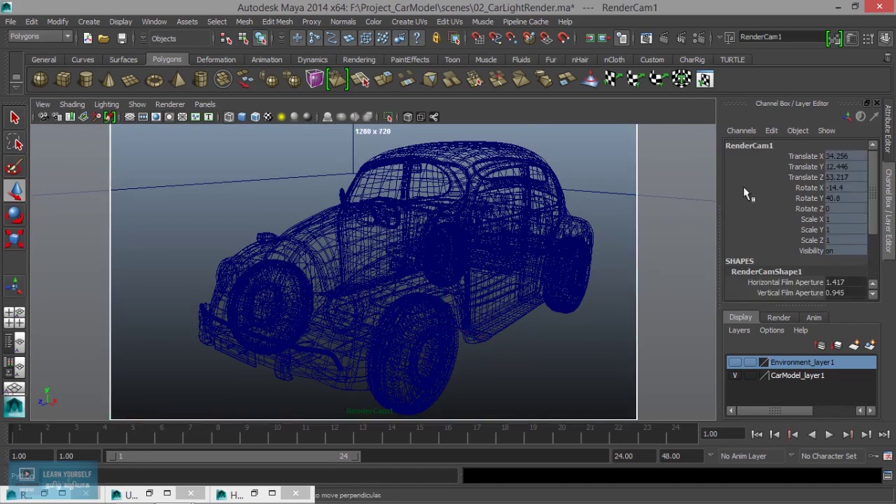
drag(810, 156, 816, 249)
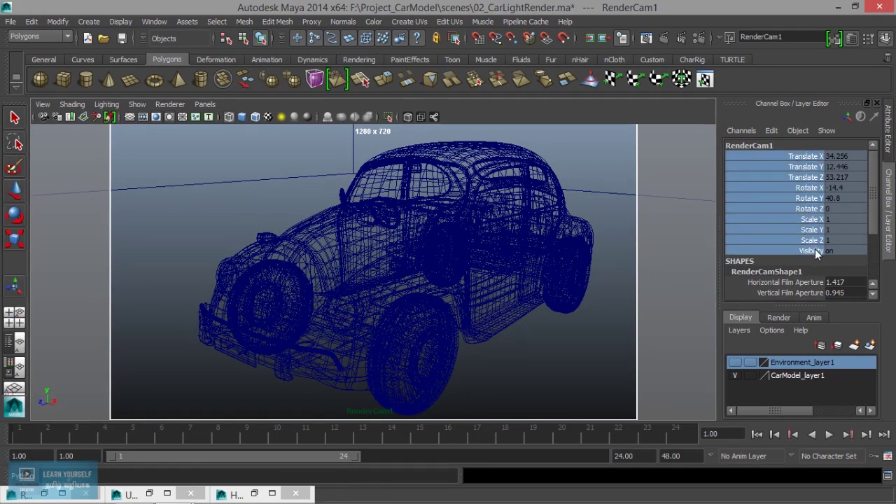
right_click(814, 248)
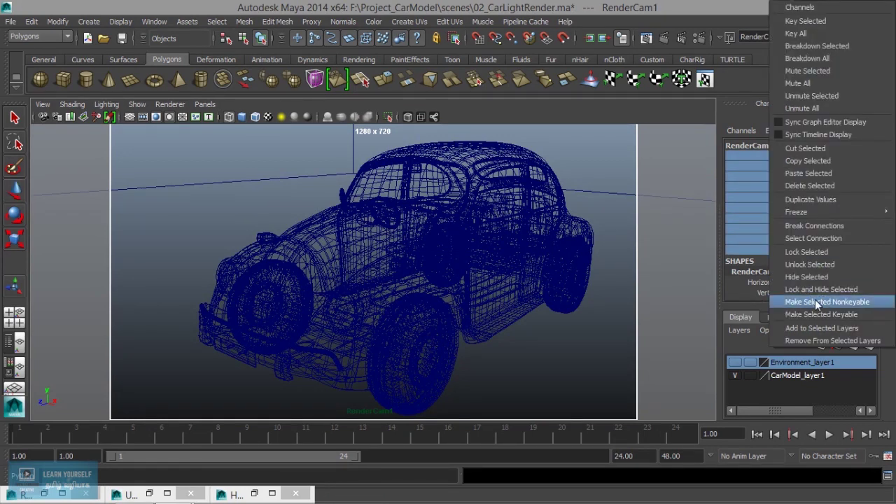
click(808, 252)
- Deselect, then pull back and orbit so the car sits smaller under the light plane
click(600, 150)
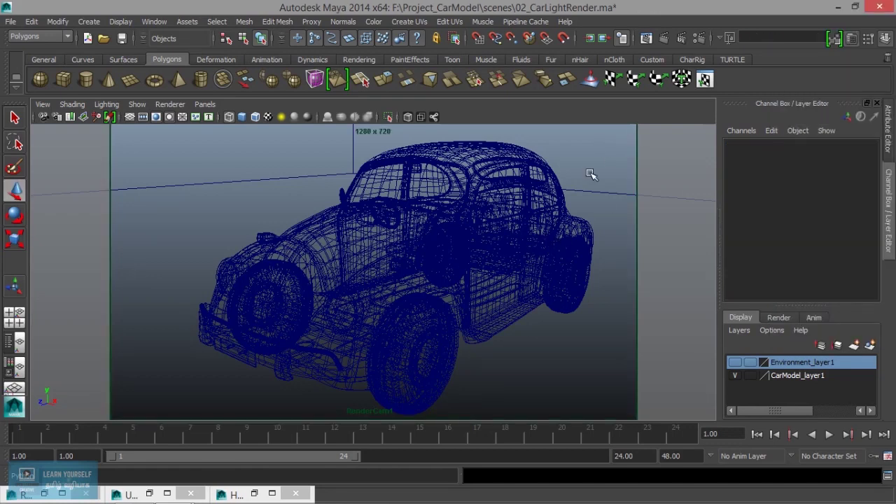
alt+right_drag(592, 216, 544, 208)
mouse_move(544, 209)
alt+mouse_down()
mouse_move(533, 228)
mouse_move(551, 220)
mouse_move(536, 216)
alt+mouse_up()
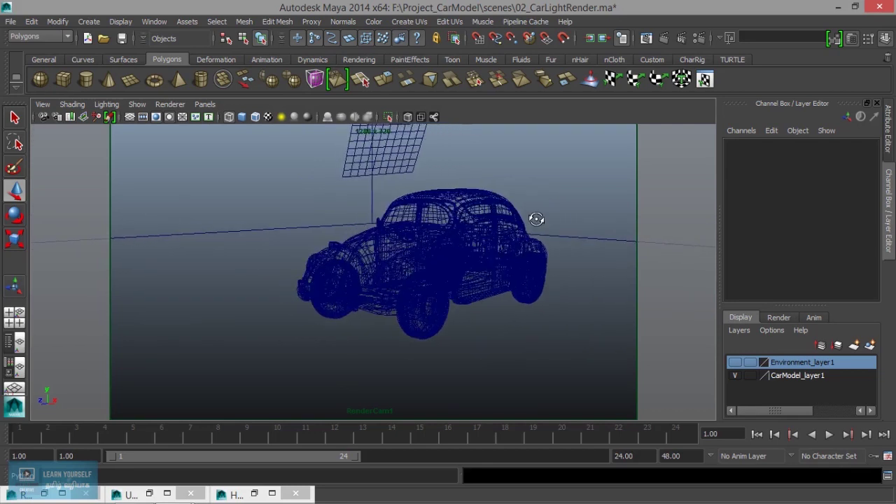
- Recentre the car in RenderCam1, previewing lit shading before returning to wireframe
alt+middle_drag(536, 220, 537, 217)
key(7)
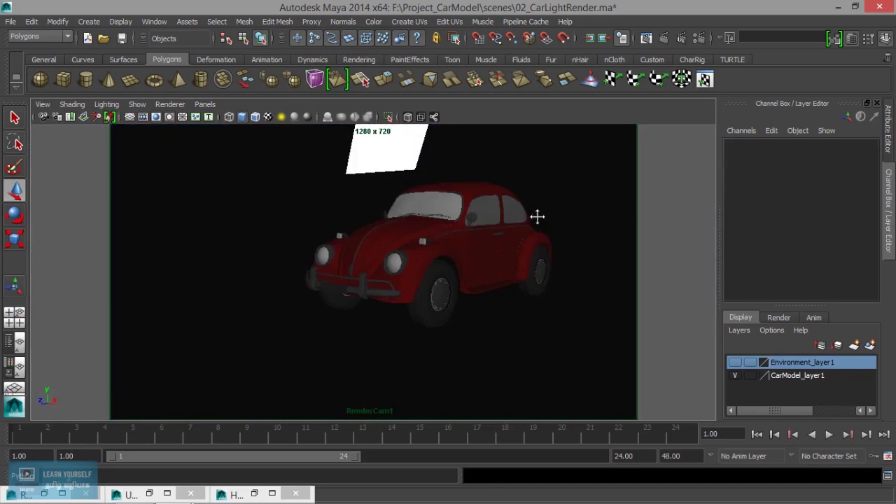
key(4)
alt+middle_drag(539, 210, 549, 214)
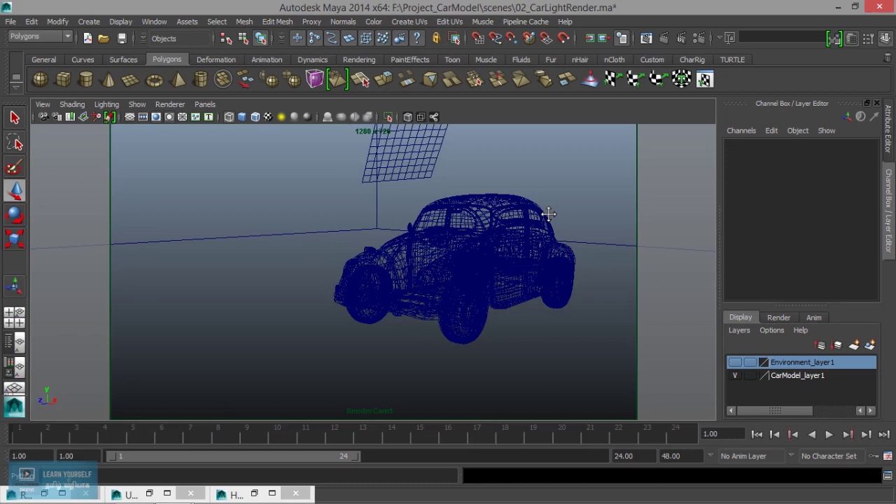
scroll(560, 219, up, 2)
- Show more of the car's front-left side and render the frame with mental ray
mouse_move(559, 222)
alt+mouse_down()
mouse_move(544, 224)
mouse_move(553, 231)
alt+mouse_up()
alt+middle_drag(553, 231, 556, 229)
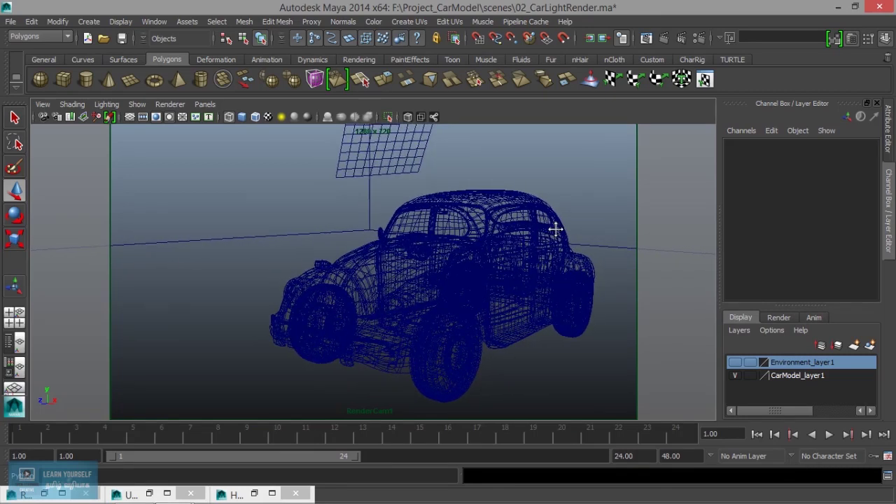
click(644, 42)
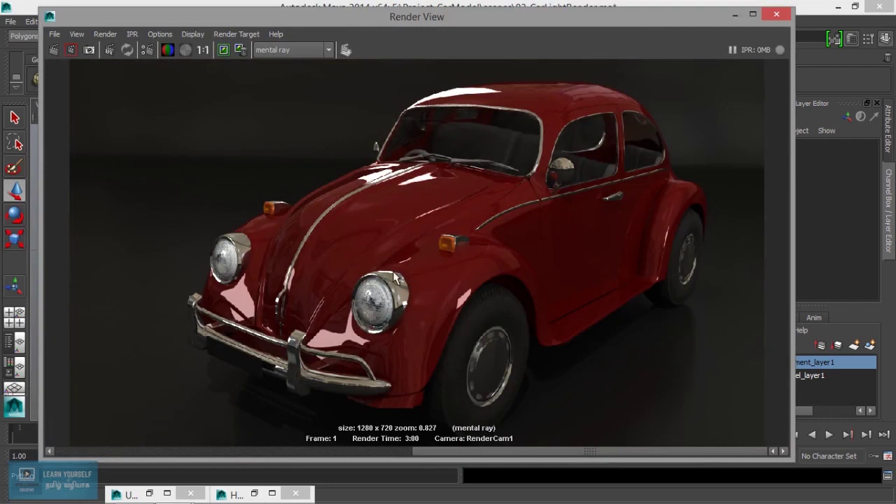
click(736, 15)
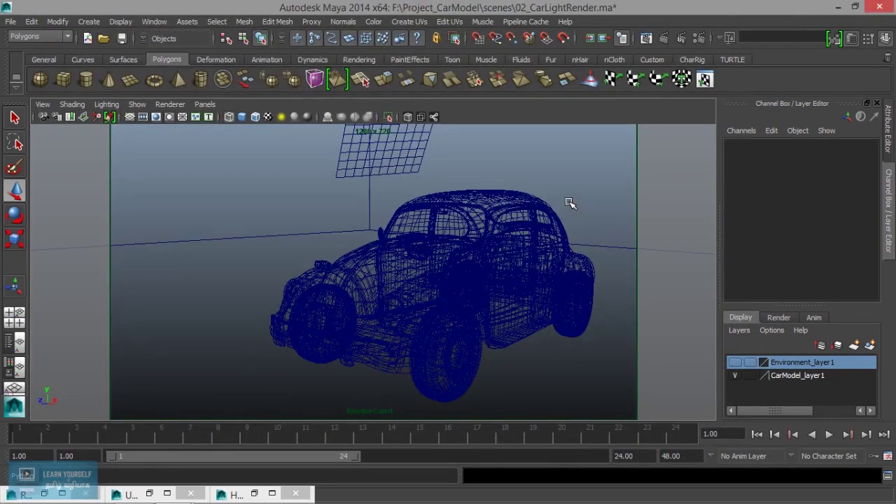
- Dolly out and frame the whole car in RenderCam1's view
scroll(571, 203, down, 2)
scroll(570, 203, down, 2)
scroll(570, 202, down, 2)
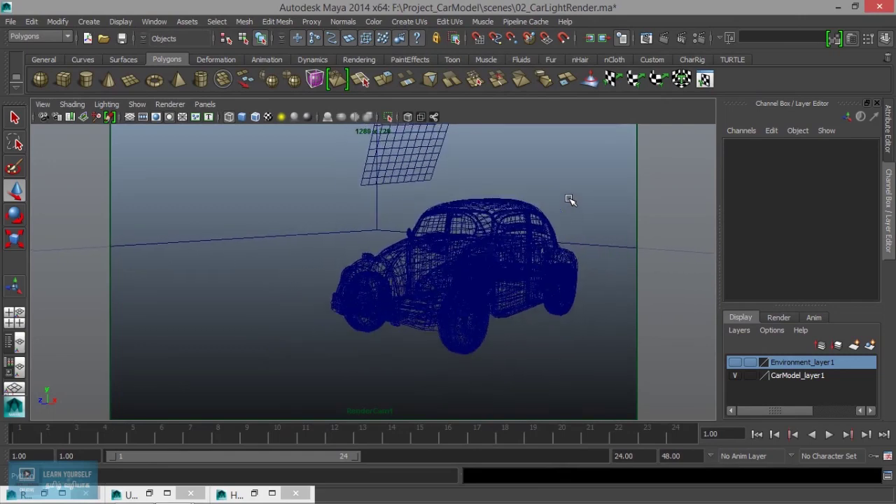
scroll(571, 201, down, 2)
scroll(570, 201, down, 1)
scroll(570, 199, down, 2)
scroll(571, 197, down, 2)
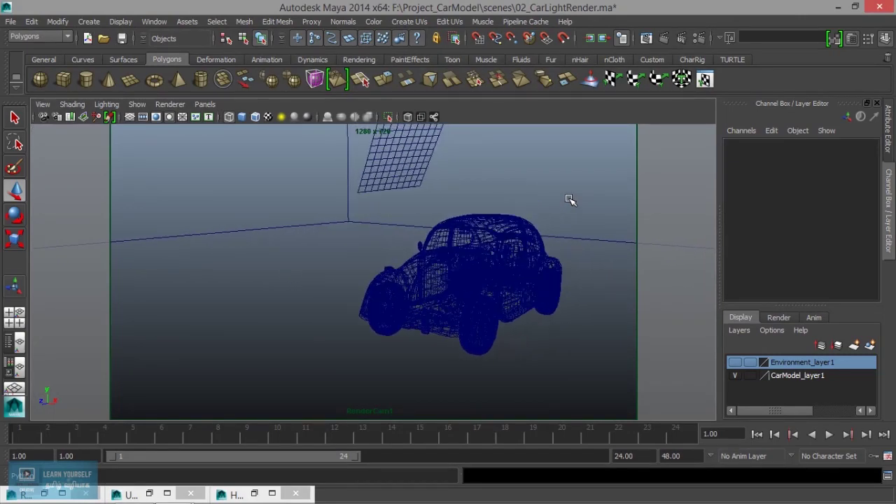
scroll(570, 196, down, 2)
key(f)
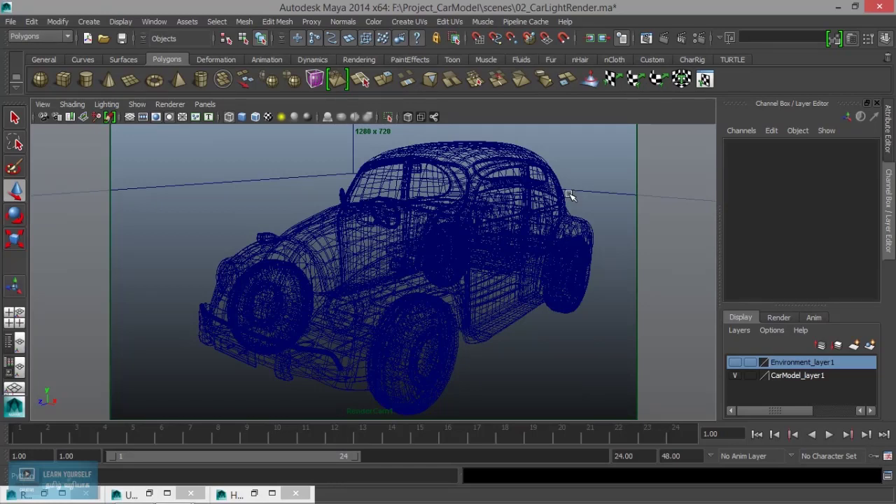
- Nudge the car right in frame, render again, and minimise the render window
alt+drag(560, 223, 549, 223)
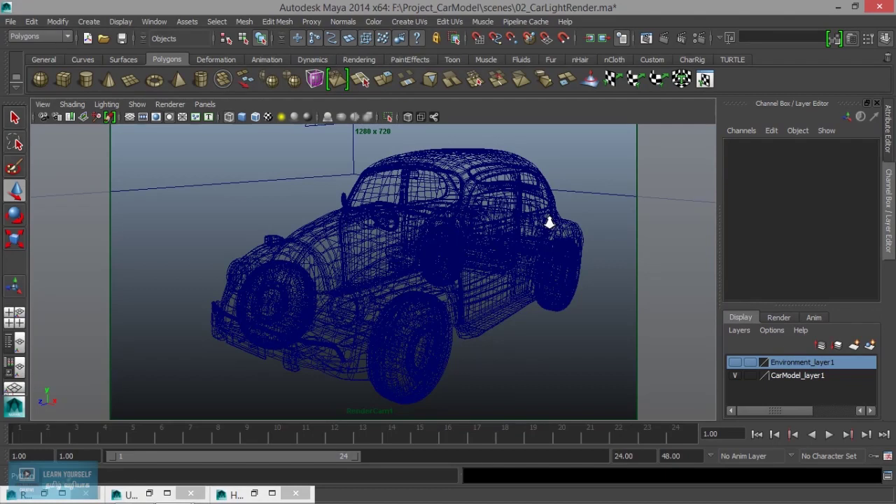
alt+middle_drag(549, 223, 557, 221)
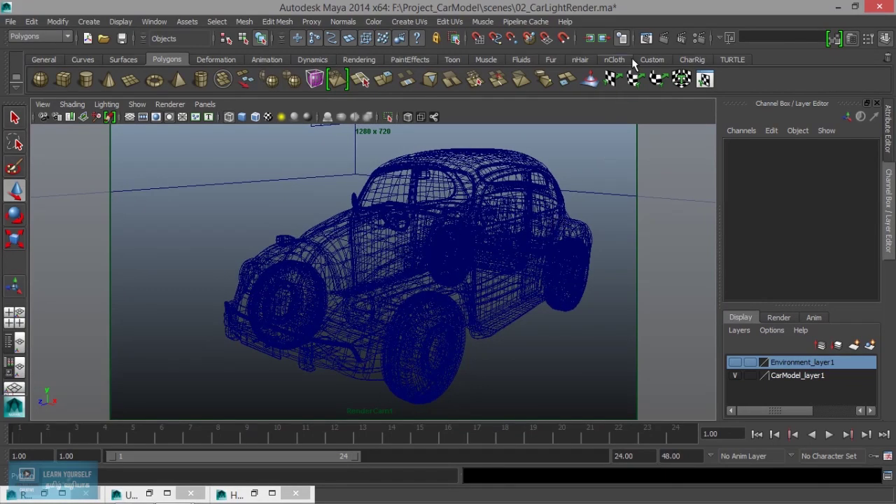
click(645, 37)
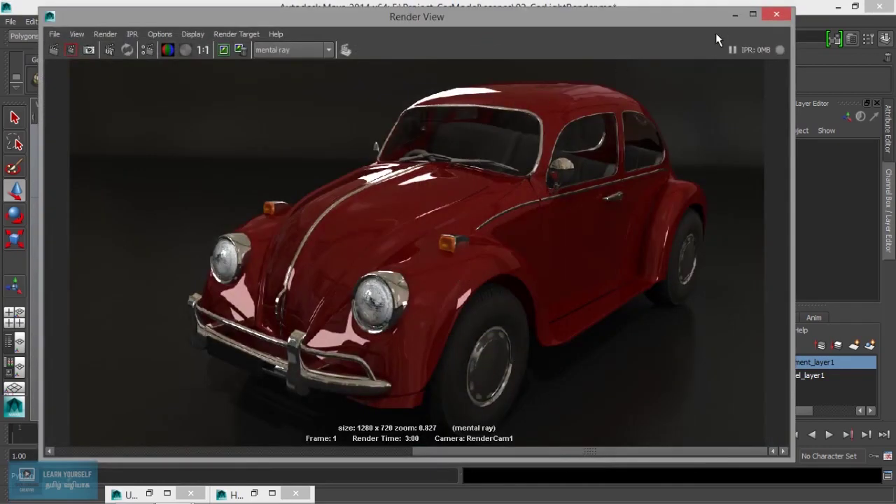
click(732, 16)
alt+drag(525, 299, 515, 296)
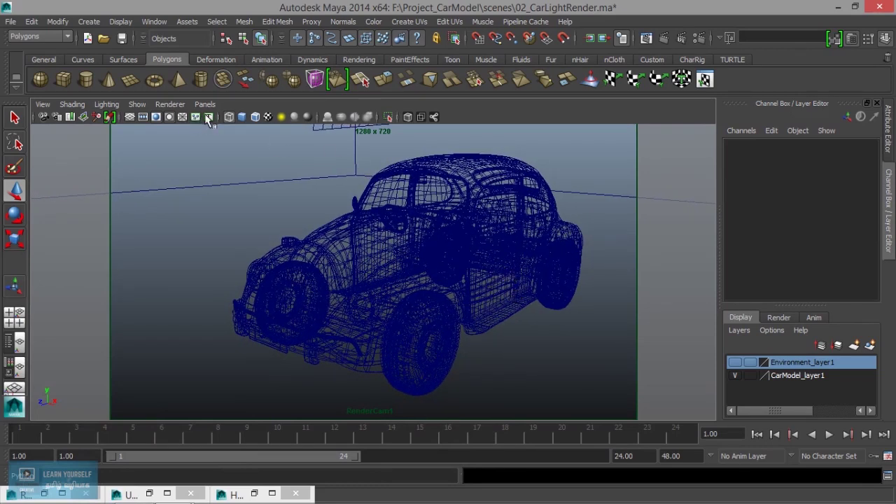
- Unlock then re-lock all RenderCam1 transform and visibility channels at Translate 37.647/14.167/59.148
click(44, 117)
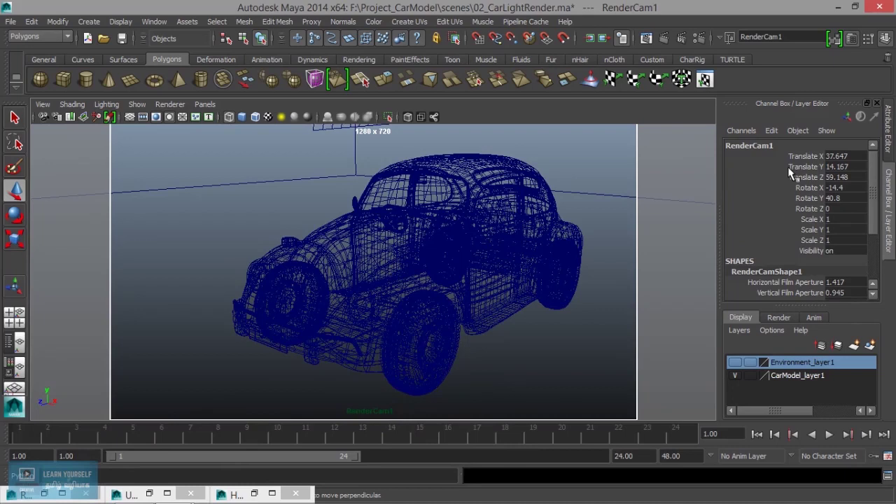
drag(804, 157, 810, 256)
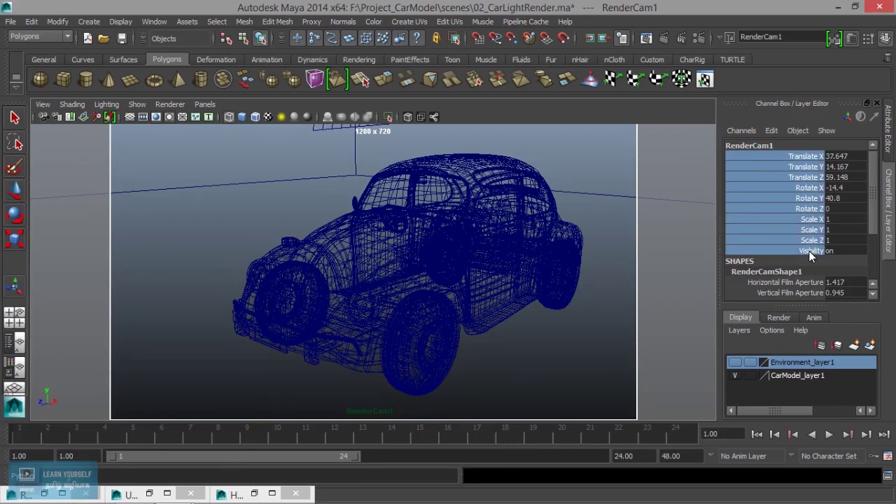
right_click(800, 210)
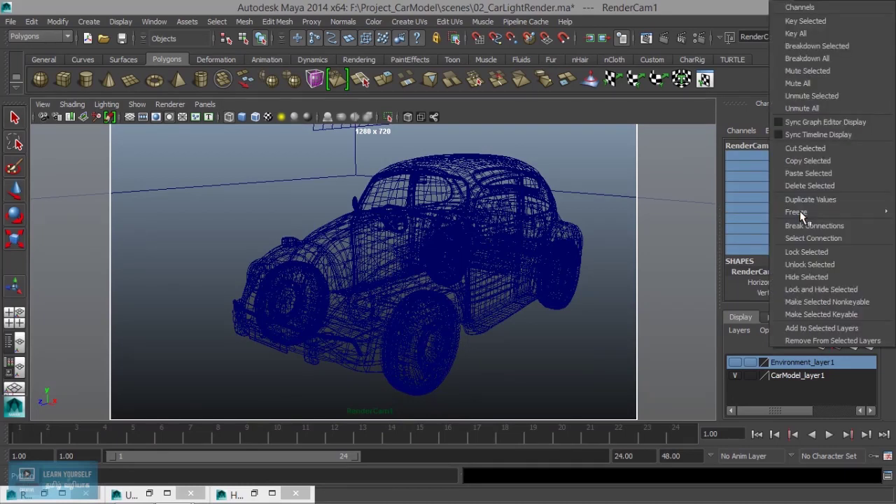
click(818, 264)
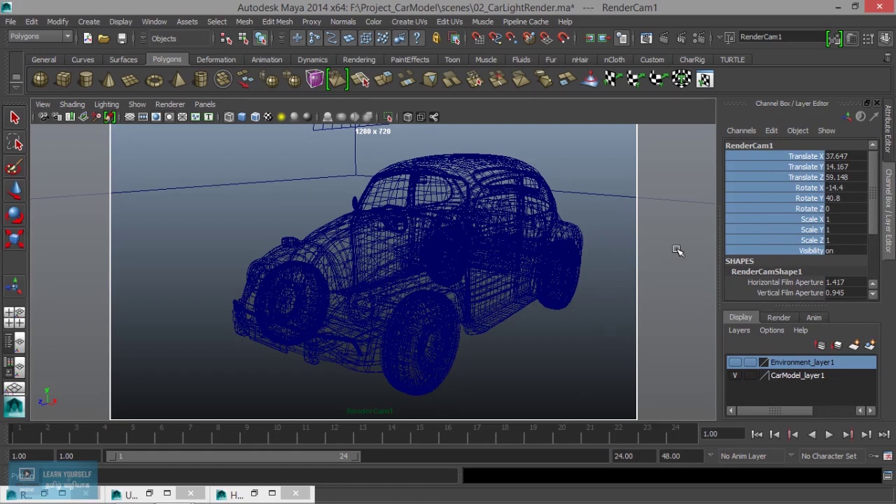
right_click(802, 178)
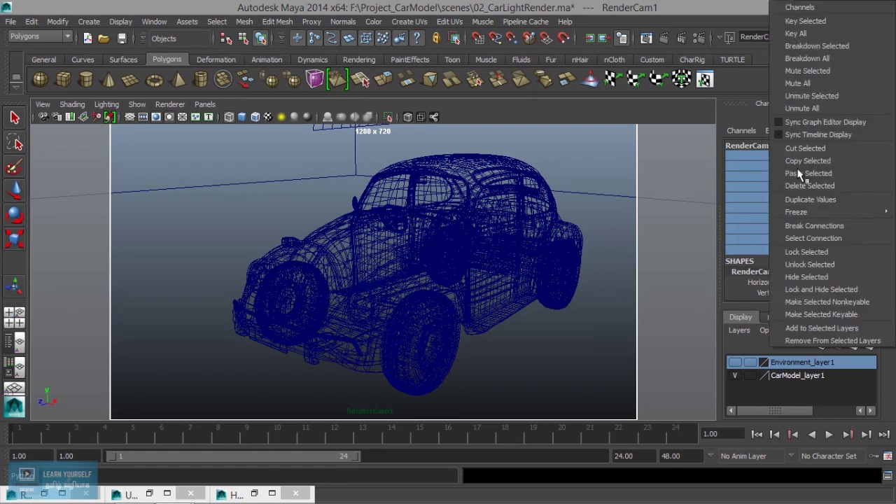
click(817, 251)
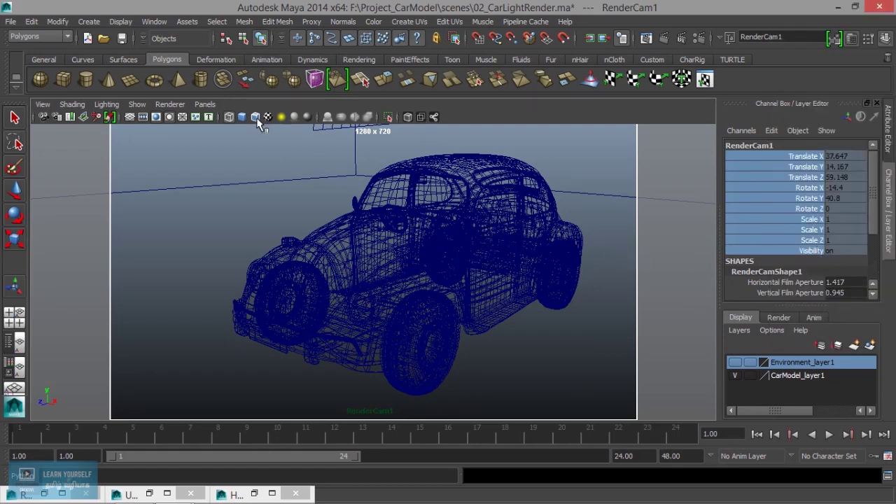
click(203, 103)
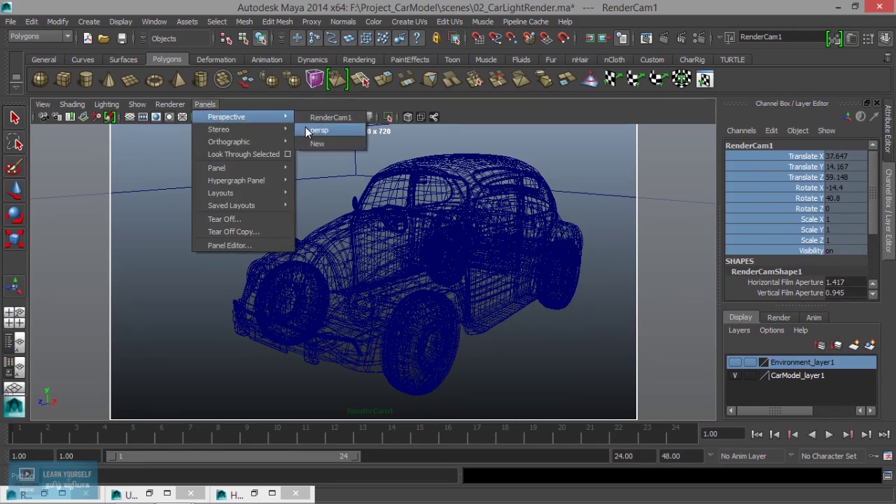
- In the persp view, assign the existing FloorMat01 material to studio box pCube31
click(306, 130)
mouse_move(411, 240)
alt+mouse_down()
mouse_move(448, 312)
mouse_move(556, 313)
mouse_move(492, 254)
alt+mouse_up()
click(550, 244)
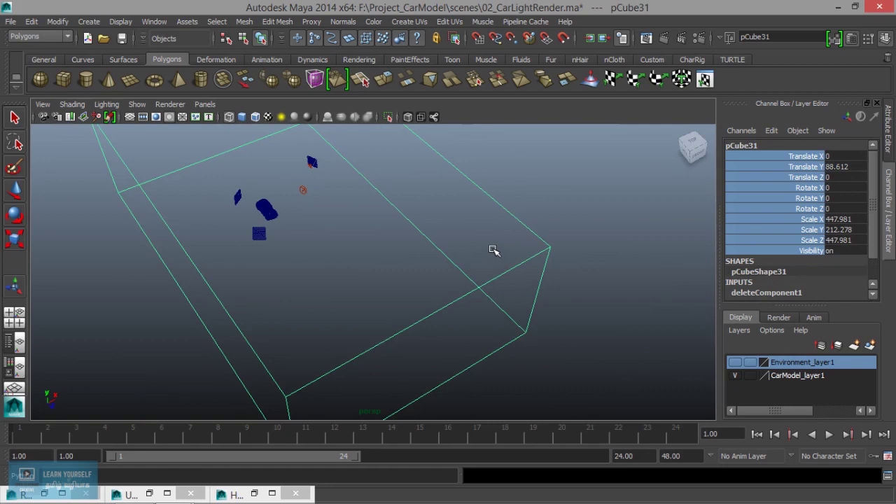
right_click(527, 231)
mouse_move(524, 469)
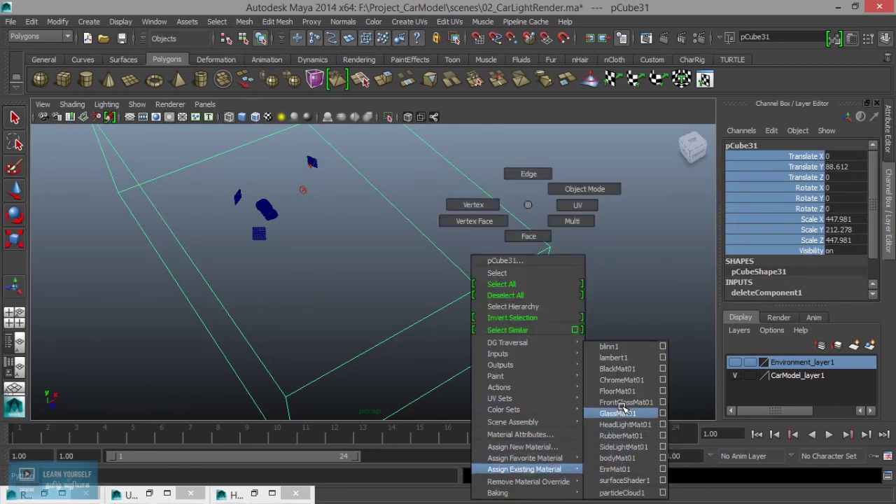
click(619, 391)
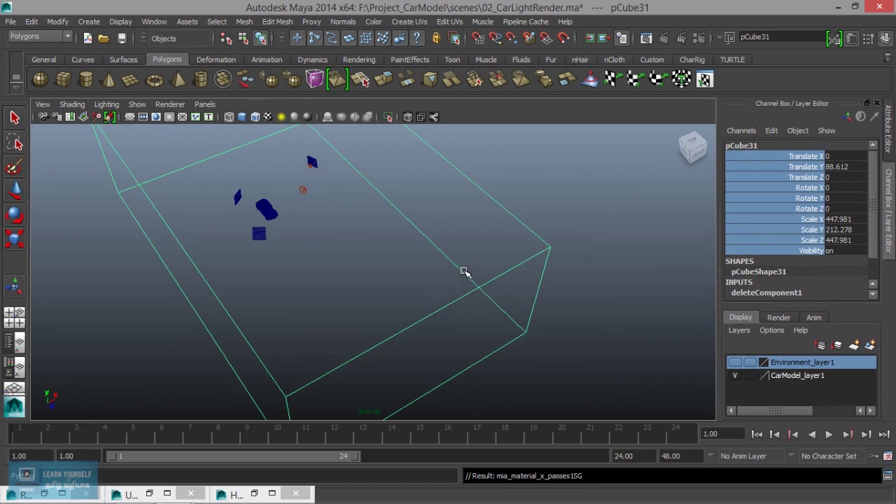
- Show pCube31's Attribute Editor and bring up the Edit menu
key(ctrl+a)
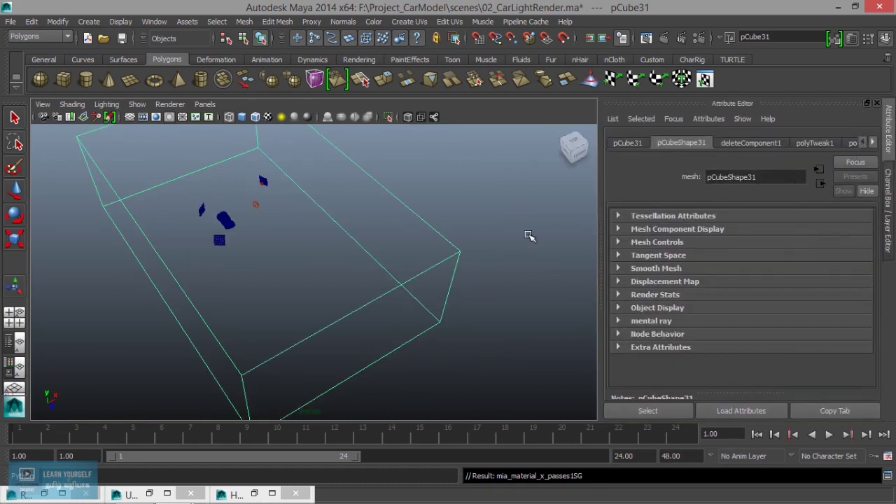
right_drag(462, 260, 476, 239)
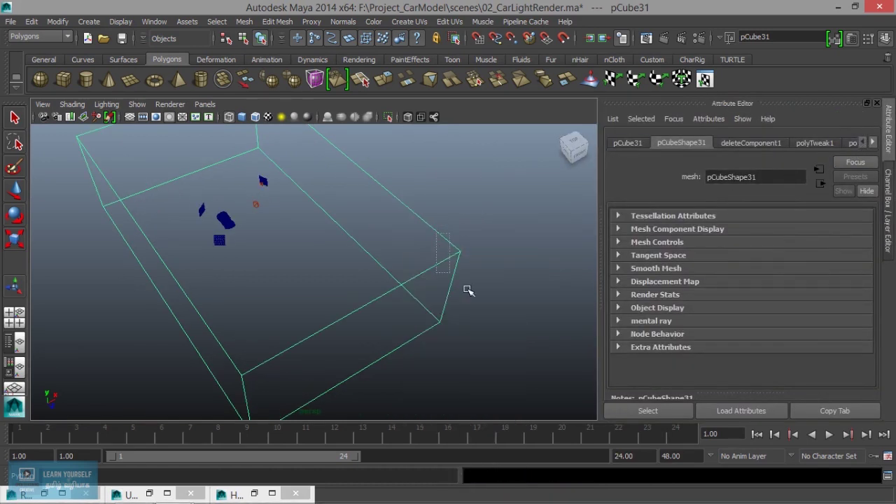
click(58, 22)
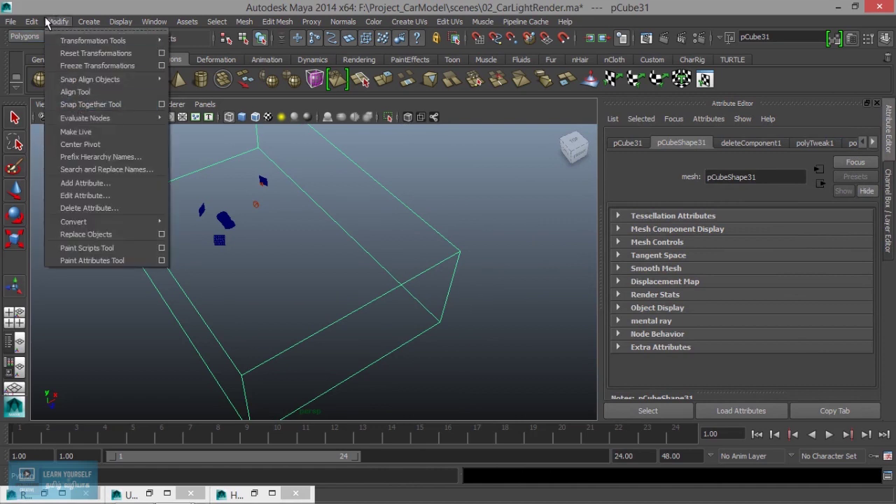
mouse_move(63, 157)
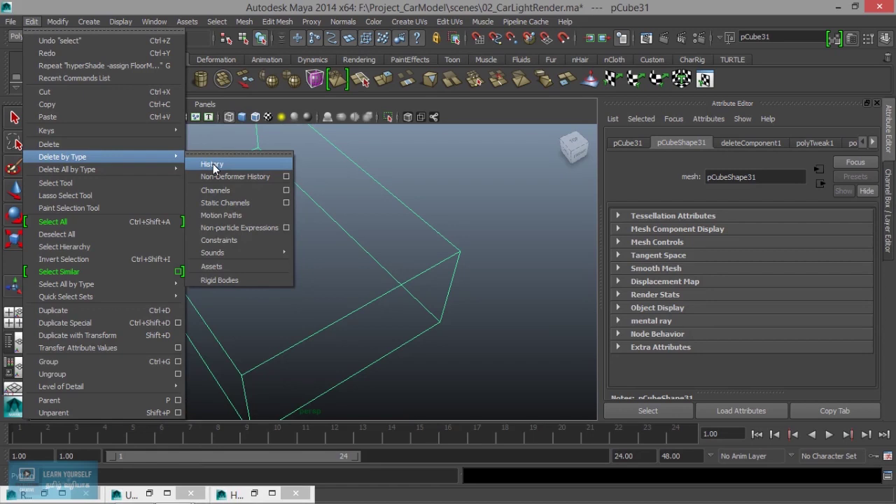
- Delete pCube31's construction history; set FloorMat01 reflectivity to 0.453 and glossiness to 0.535
click(210, 161)
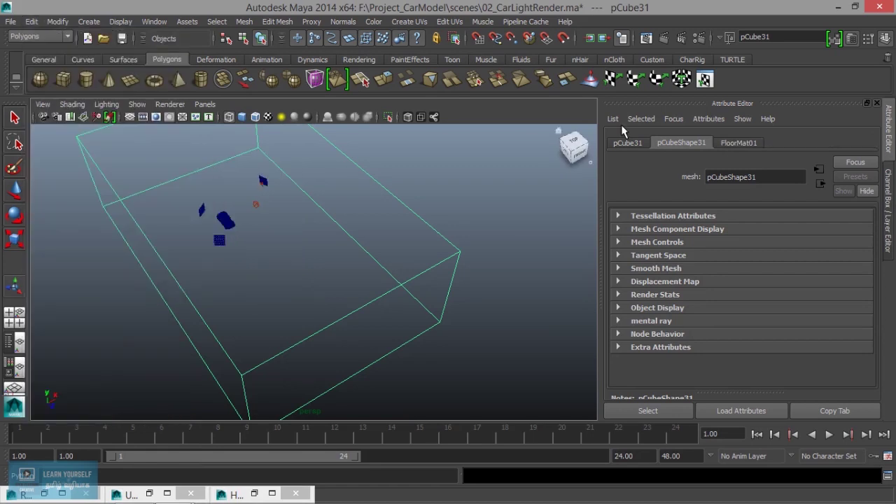
click(752, 143)
scroll(759, 350, down, 1)
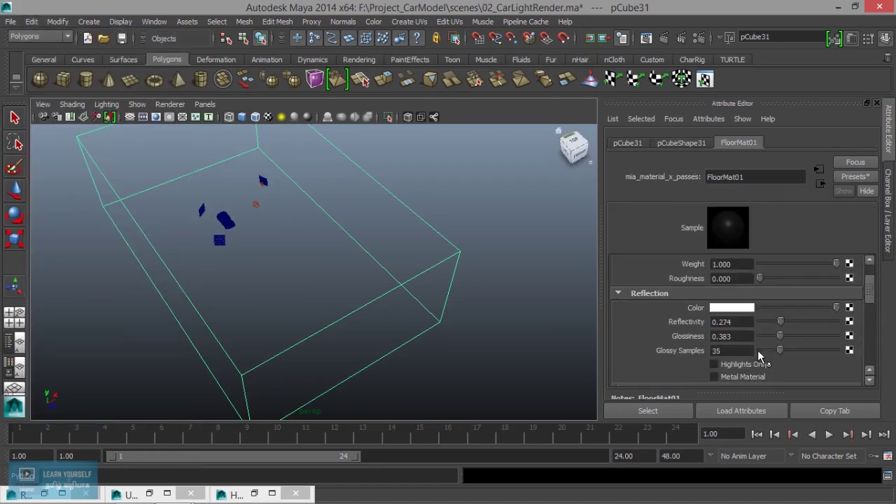
mouse_move(781, 323)
mouse_down()
mouse_move(795, 325)
mouse_move(796, 339)
mouse_up()
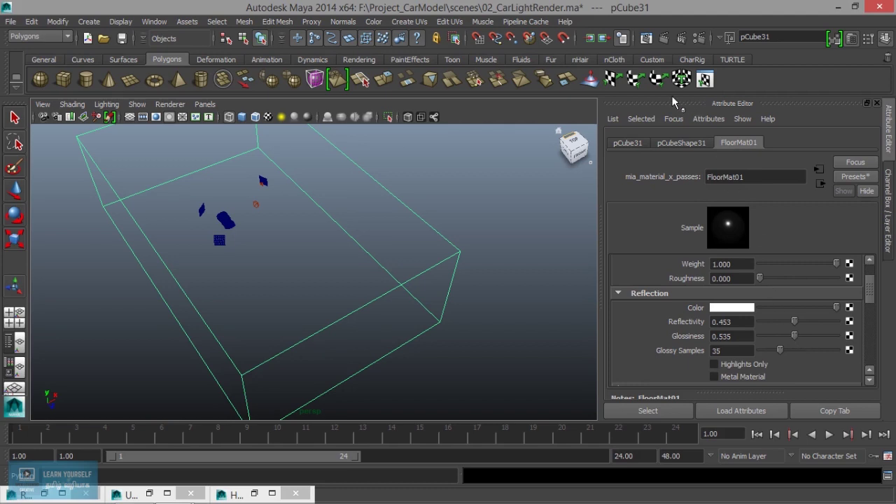
- Re-render the scene through RenderCam1 in Render View, then go back to the viewport
click(644, 41)
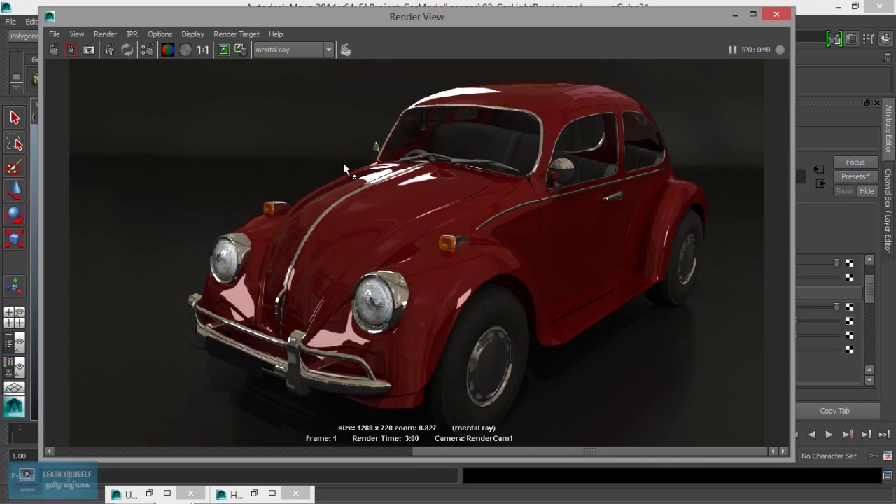
click(104, 34)
mouse_move(119, 105)
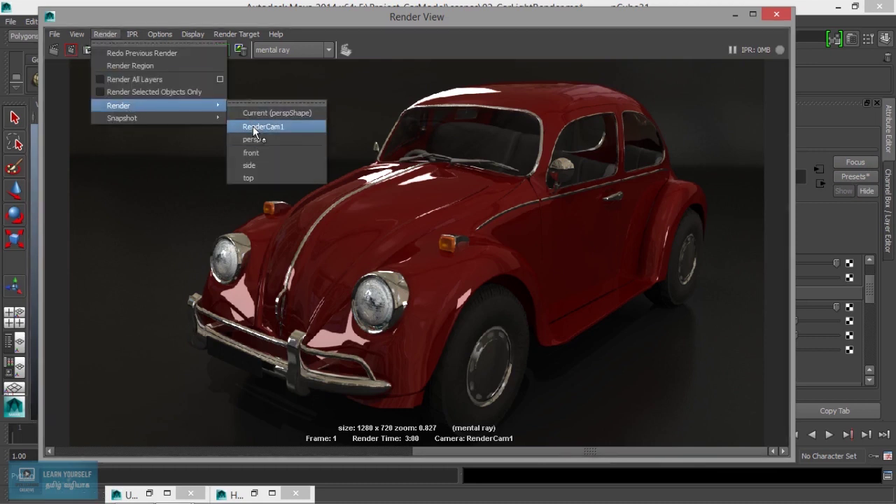
click(254, 126)
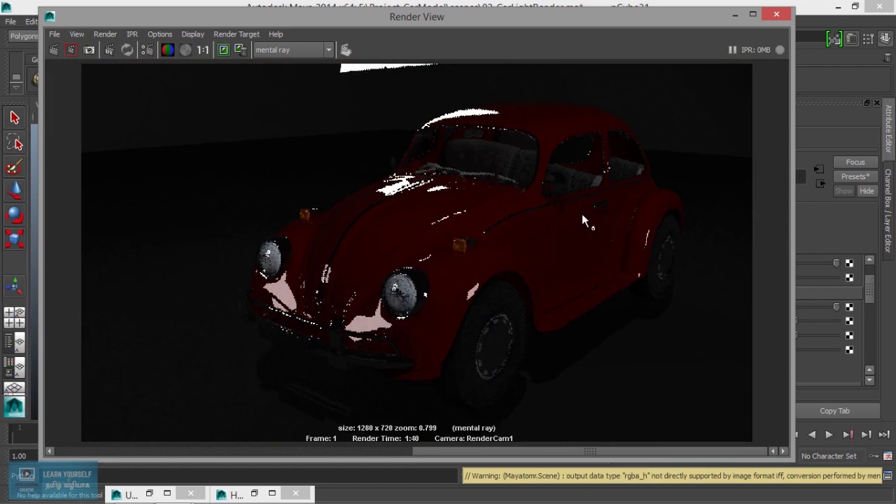
click(736, 14)
mouse_move(456, 213)
alt+mouse_down()
mouse_move(372, 289)
mouse_move(393, 308)
mouse_move(396, 294)
mouse_move(316, 292)
mouse_move(372, 299)
alt+mouse_up()
- Move light plane pPlane6 up and slightly left, then glance at the render window
click(311, 263)
key(w)
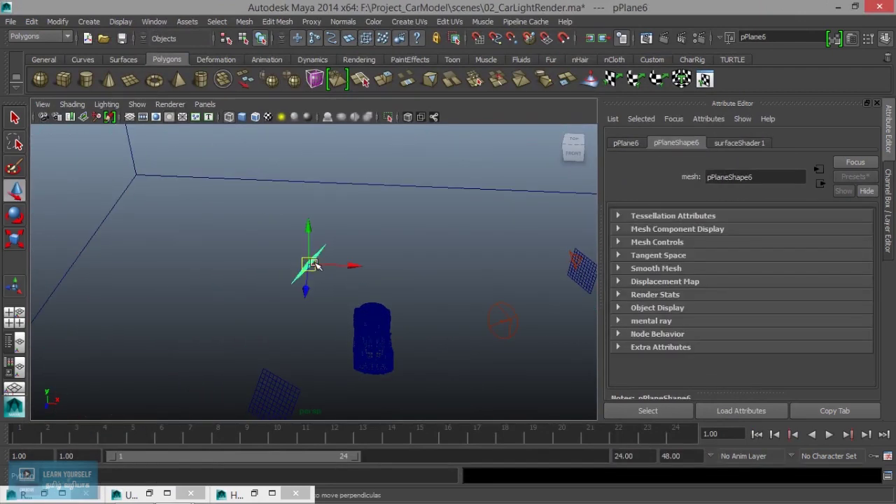
drag(308, 230, 306, 187)
drag(348, 224, 339, 224)
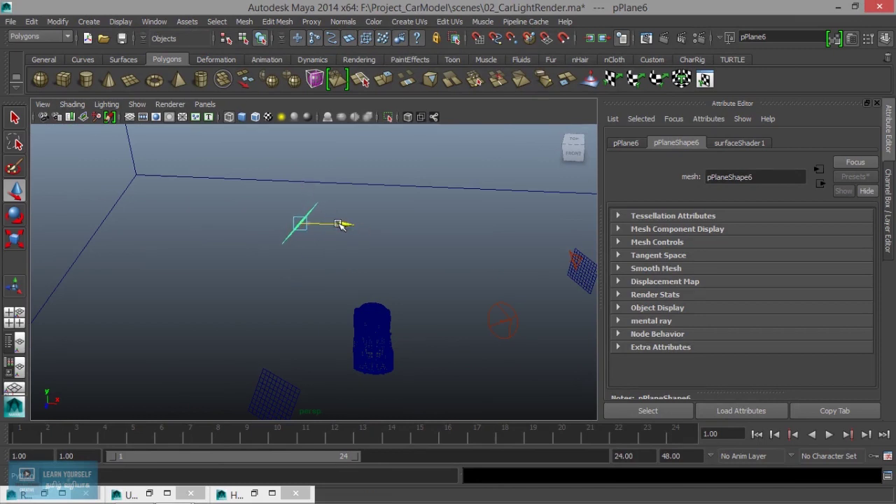
scroll(326, 246, down, 5)
mouse_move(340, 260)
alt+mouse_down()
mouse_move(358, 290)
mouse_move(395, 285)
mouse_move(392, 250)
alt+mouse_up()
key(5)
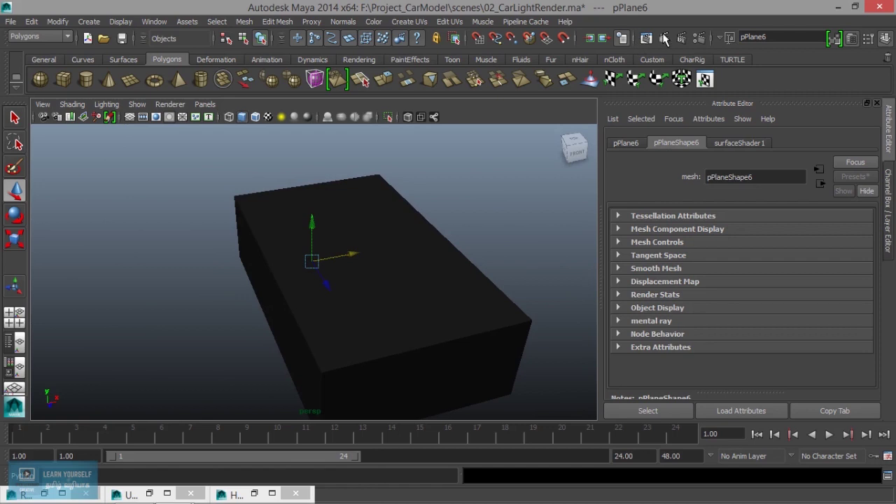
click(645, 37)
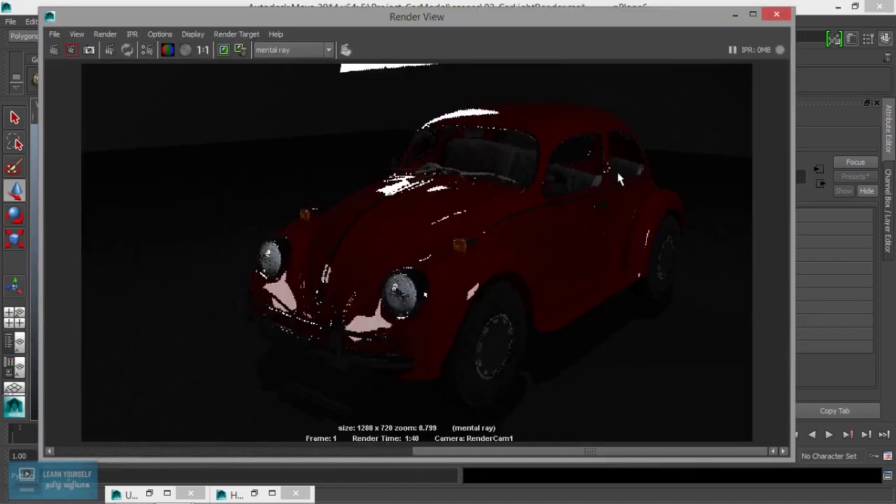
click(735, 14)
- Delete the studio box's top face, return to object mode, and show channels and layers
alt+drag(414, 282, 447, 306)
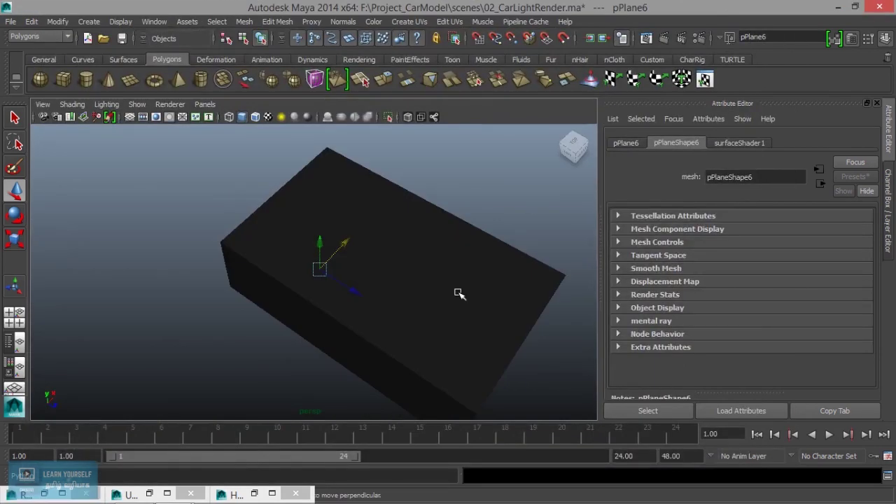
right_drag(464, 206, 464, 233)
click(457, 293)
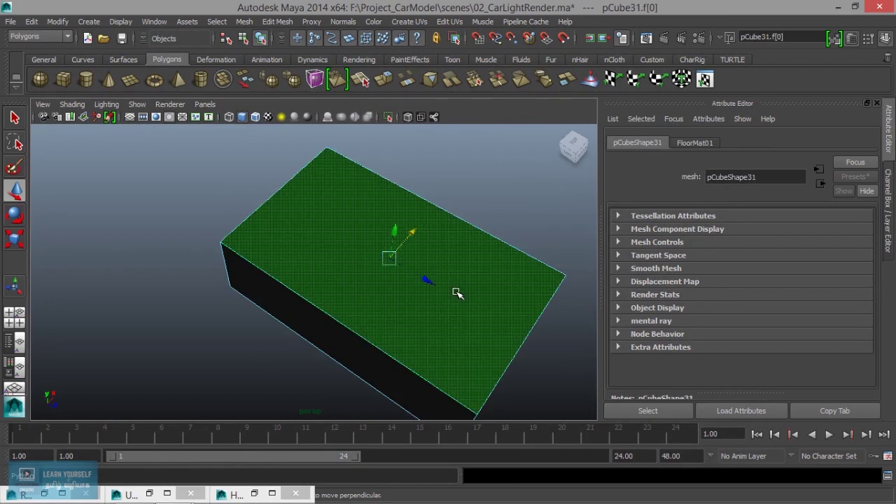
key(Delete)
mouse_move(543, 328)
alt+mouse_down()
mouse_move(462, 274)
mouse_move(484, 286)
mouse_move(478, 300)
mouse_move(398, 272)
mouse_move(456, 278)
mouse_move(444, 282)
alt+mouse_up()
scroll(462, 291, up, 5)
right_drag(510, 250, 536, 196)
scroll(497, 224, down, 5)
key(ctrl+a)
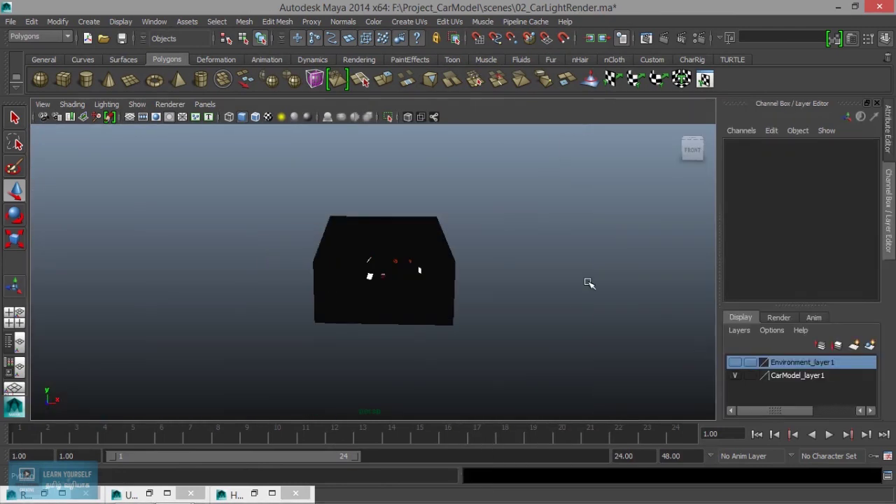
- Show Environment_layer1, switch to wireframe, and move backdrop pPlane4 into a new hidden layer1
click(735, 362)
mouse_move(560, 314)
alt+mouse_down()
mouse_move(556, 284)
mouse_move(252, 239)
alt+mouse_up()
alt+right_drag(253, 240, 407, 284)
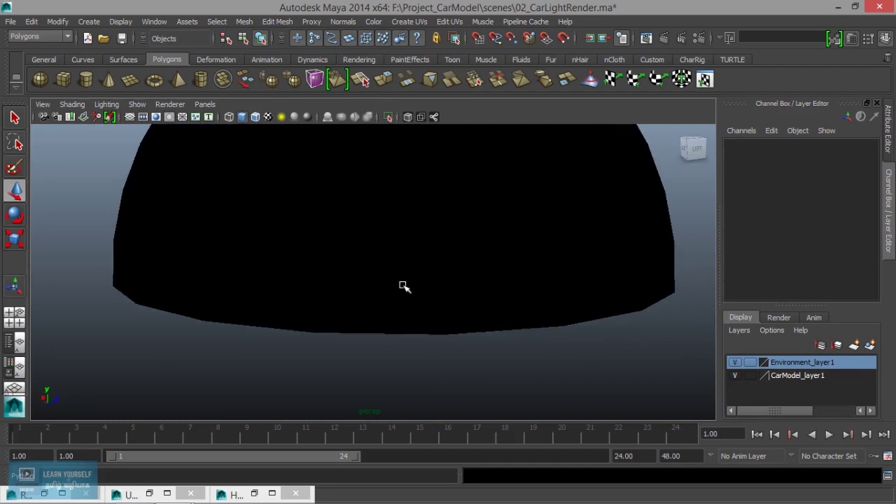
key(4)
mouse_move(399, 280)
alt+mouse_down()
mouse_move(336, 306)
mouse_move(343, 274)
mouse_move(434, 302)
mouse_move(420, 320)
alt+mouse_up()
click(400, 342)
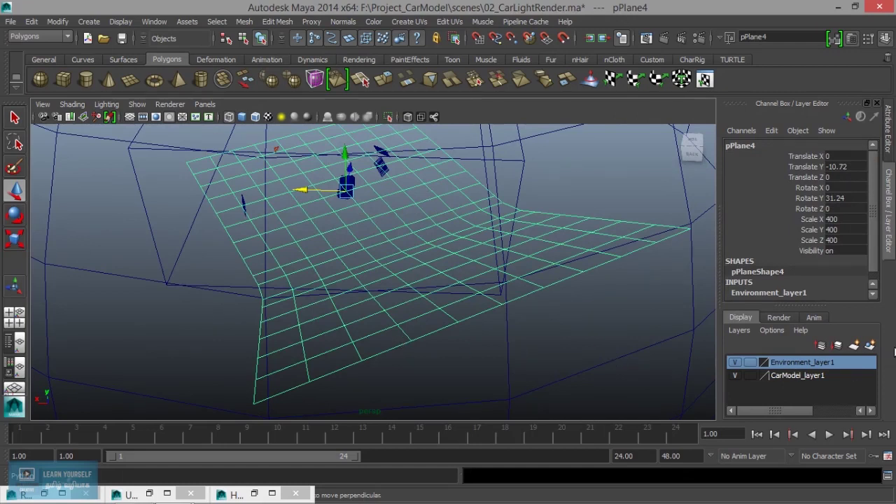
click(870, 345)
click(735, 362)
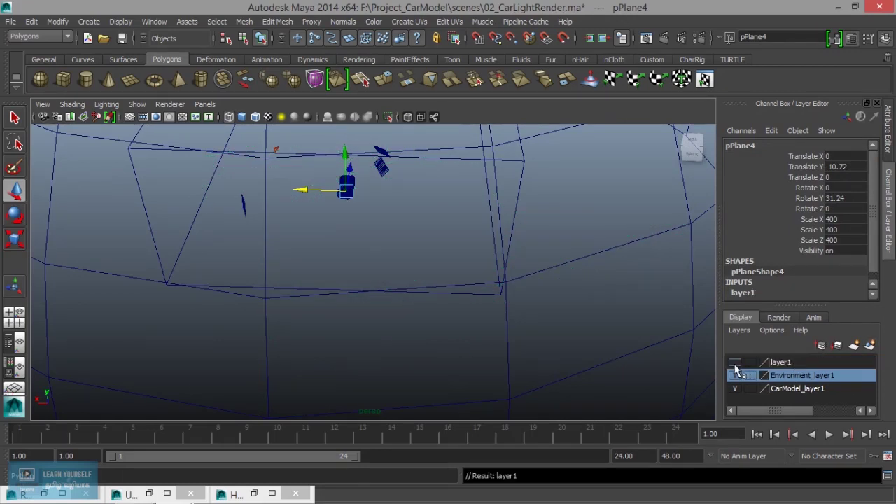
mouse_move(413, 297)
alt+mouse_down()
mouse_move(186, 260)
mouse_move(384, 282)
mouse_move(310, 264)
mouse_move(326, 260)
mouse_move(346, 310)
alt+mouse_up()
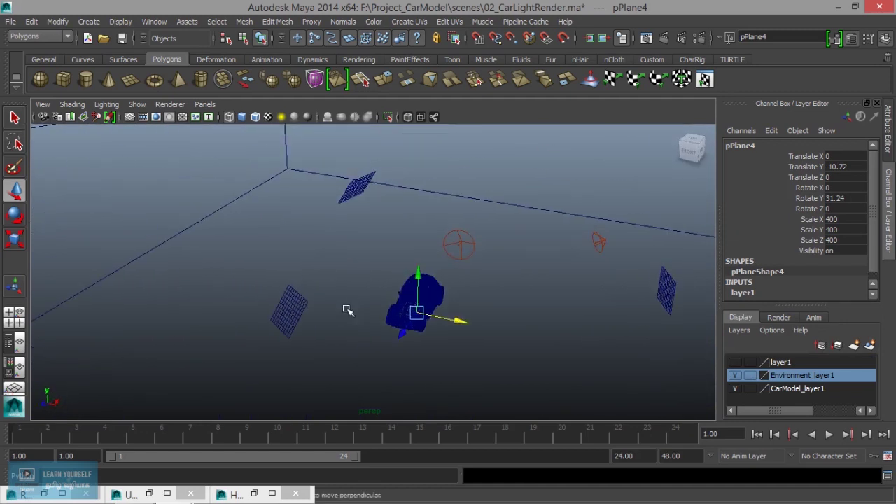
- Redo the previous RenderCam1 render in Render View, then go back to the viewport
click(645, 39)
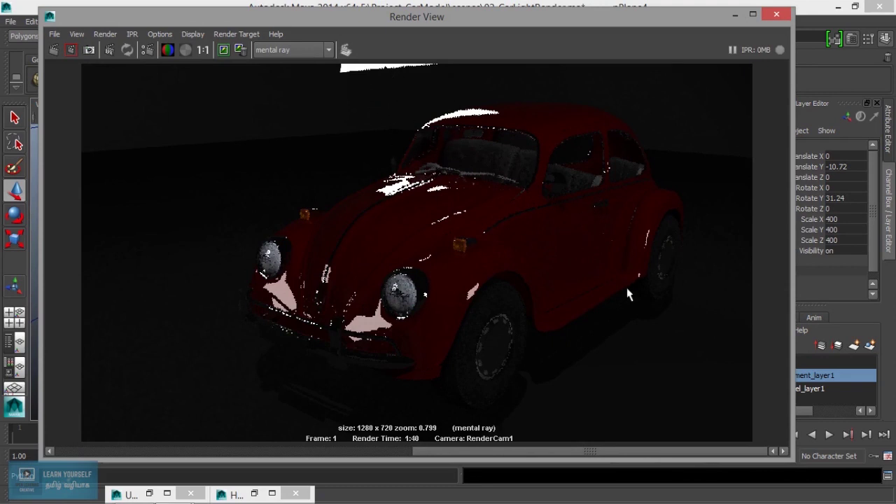
click(54, 50)
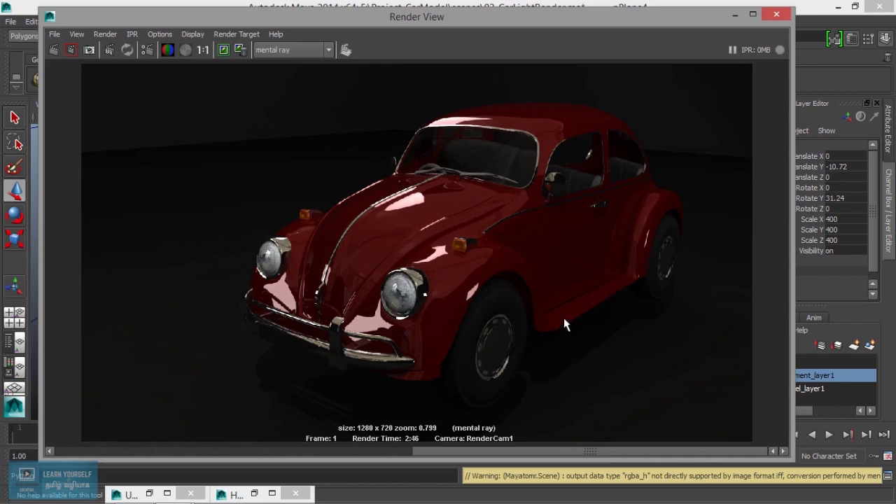
click(735, 14)
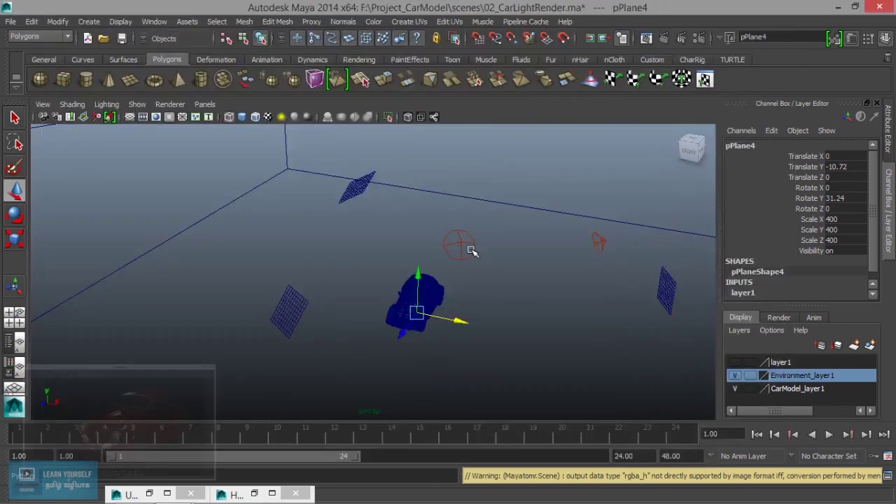
mouse_move(465, 292)
alt+mouse_down()
mouse_move(322, 280)
mouse_move(320, 296)
mouse_move(350, 270)
alt+mouse_up()
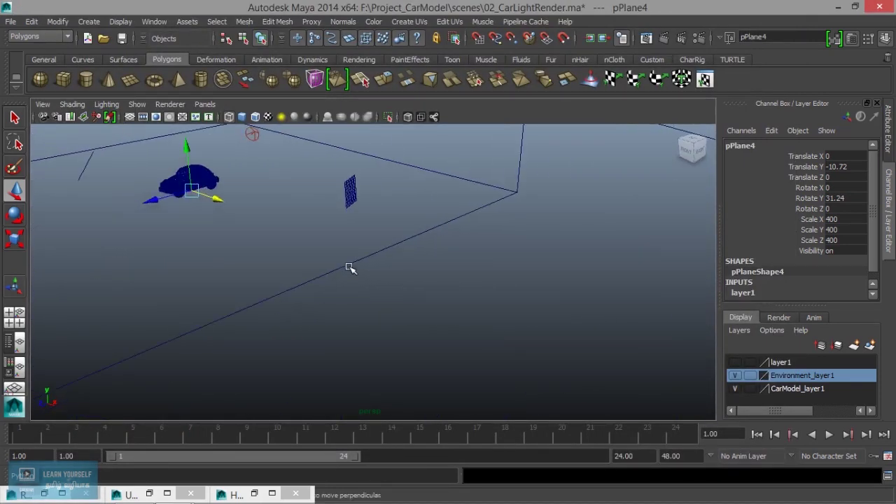
- Select and frame floor cube pCube31, hide the environment layer, and move in close
click(349, 266)
key(f)
mouse_move(348, 266)
alt+mouse_down()
mouse_move(308, 286)
mouse_move(420, 230)
mouse_move(352, 249)
alt+mouse_up()
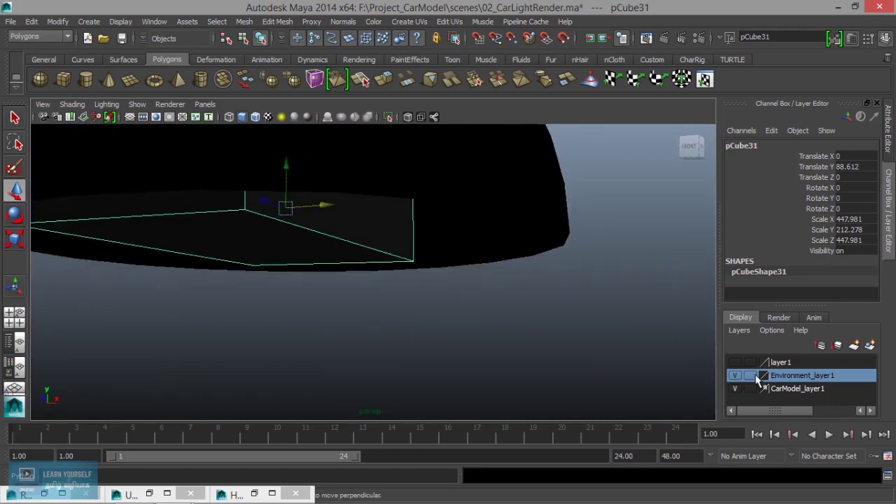
click(734, 375)
mouse_move(444, 280)
alt+mouse_down()
mouse_move(450, 334)
mouse_move(400, 284)
mouse_move(422, 280)
alt+mouse_up()
alt+middle_drag(422, 280, 534, 286)
mouse_move(535, 286)
alt+right_down()
mouse_move(544, 303)
mouse_move(516, 271)
alt+right_up()
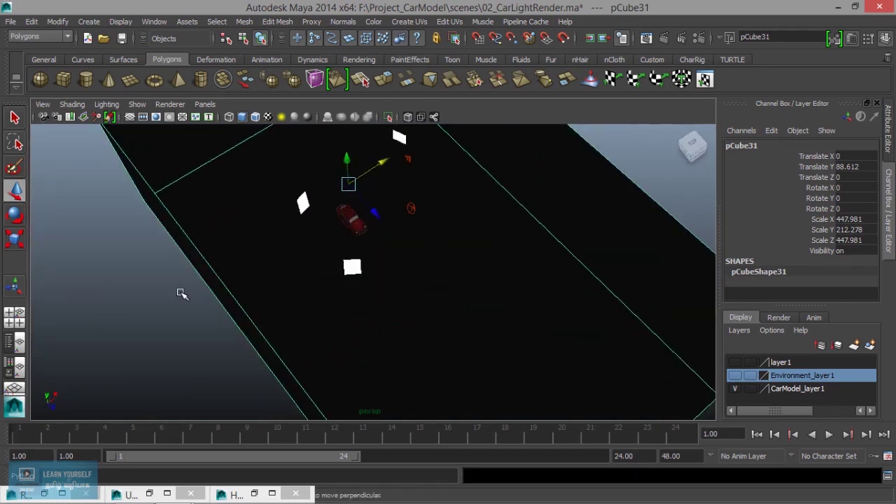
- Select a wall face of the box, look around inside, and bring up Render View
mouse_move(478, 218)
alt+mouse_down()
mouse_move(322, 203)
mouse_move(434, 240)
alt+mouse_up()
right_drag(434, 240, 443, 261)
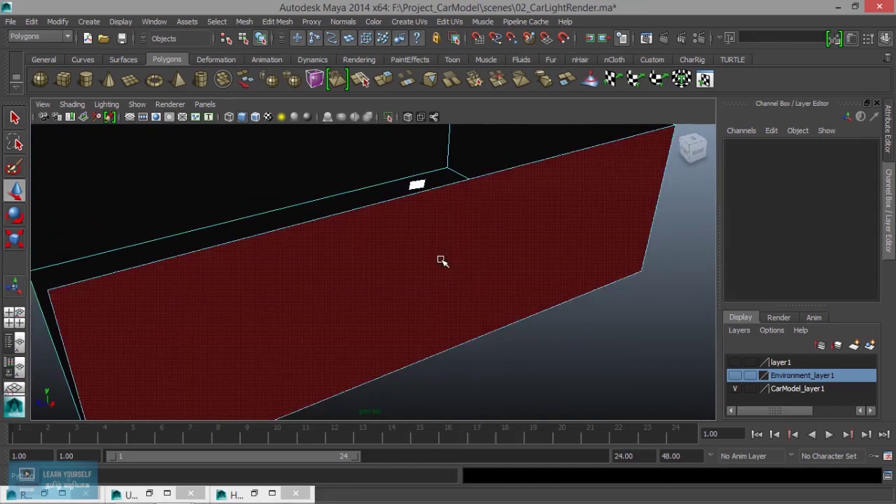
click(443, 261)
key(a)
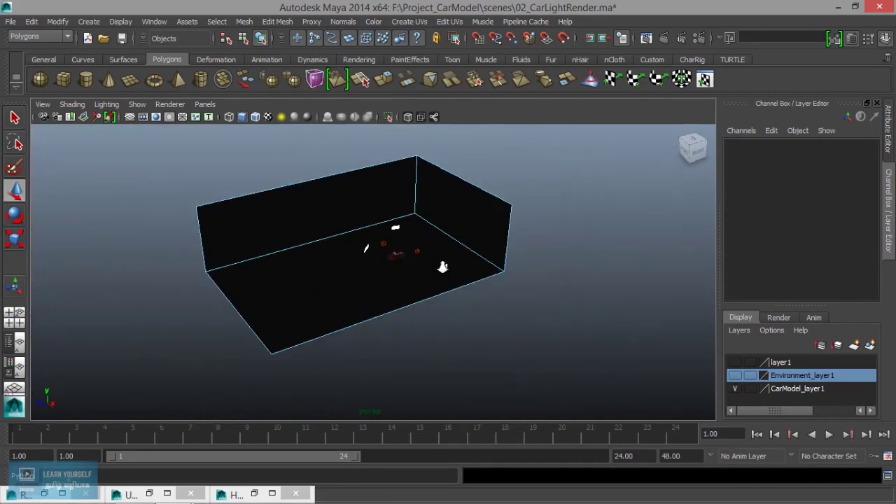
alt+drag(443, 266, 460, 290)
alt+right_drag(460, 290, 444, 263)
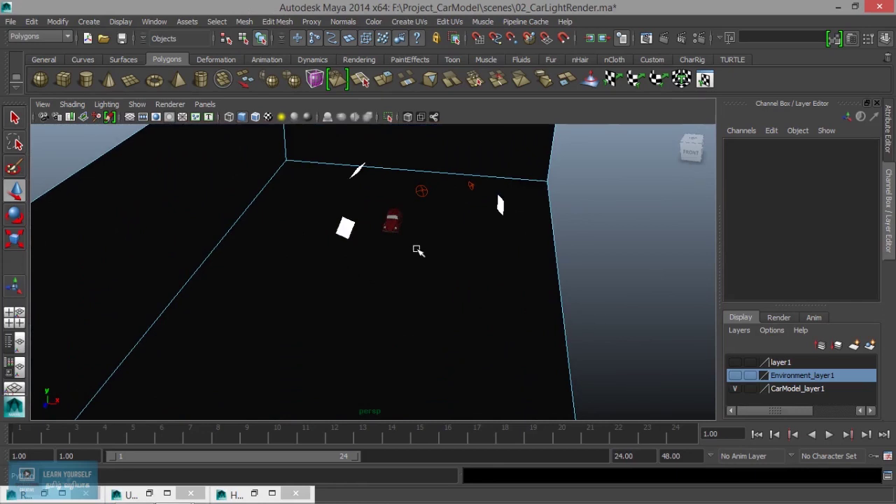
alt+drag(417, 251, 444, 306)
click(646, 37)
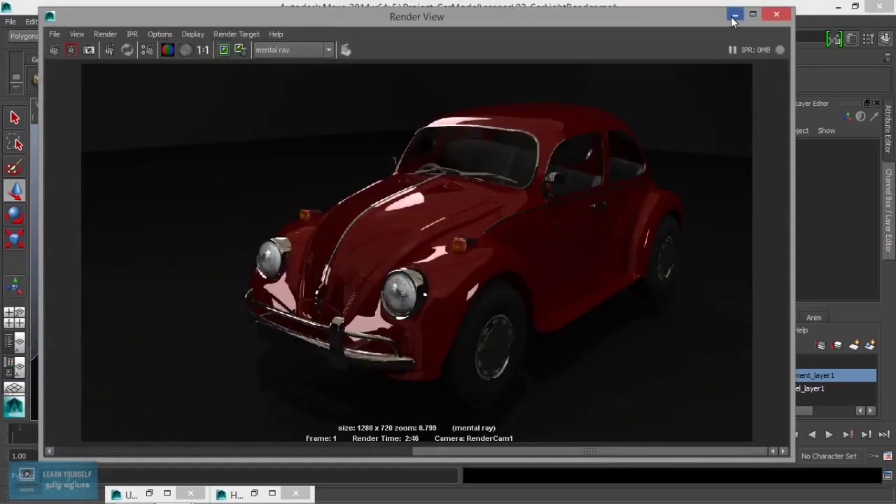
- Minimize Render View, select the whole studio box, and turn on two-sided viewport lighting
click(735, 14)
alt+drag(394, 304, 451, 217)
right_drag(452, 217, 495, 194)
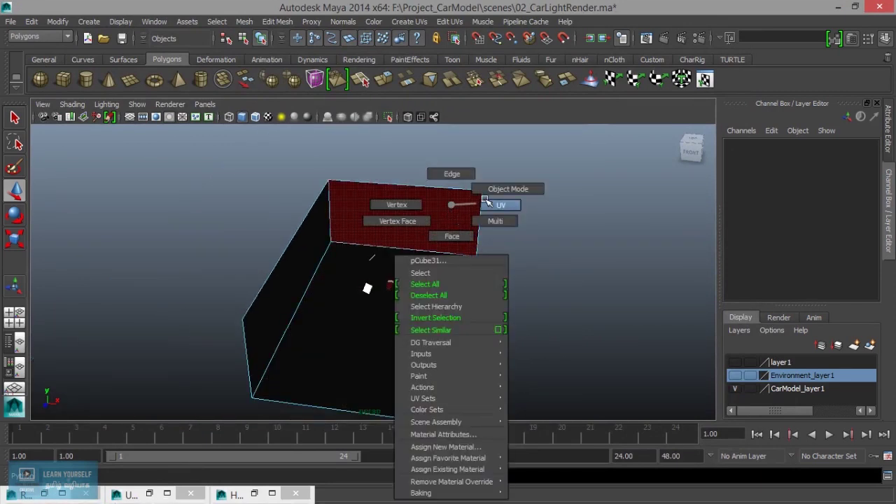
click(464, 230)
alt+drag(349, 326, 460, 290)
alt+drag(388, 346, 354, 294)
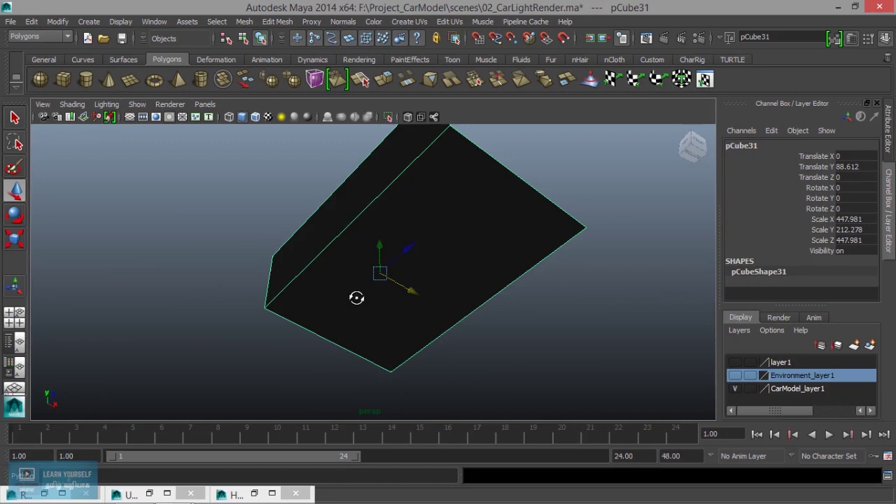
scroll(399, 282, up, 3)
click(112, 110)
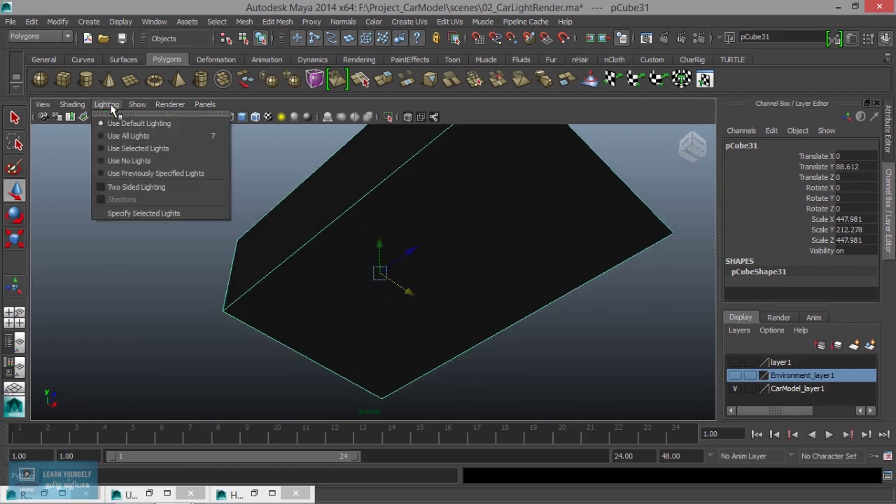
click(122, 186)
- Inspect the box interior, turn two-sided lighting off, and frame the box
mouse_move(310, 256)
alt+mouse_down()
mouse_move(362, 340)
mouse_move(194, 350)
alt+mouse_up()
alt+drag(451, 322, 600, 260)
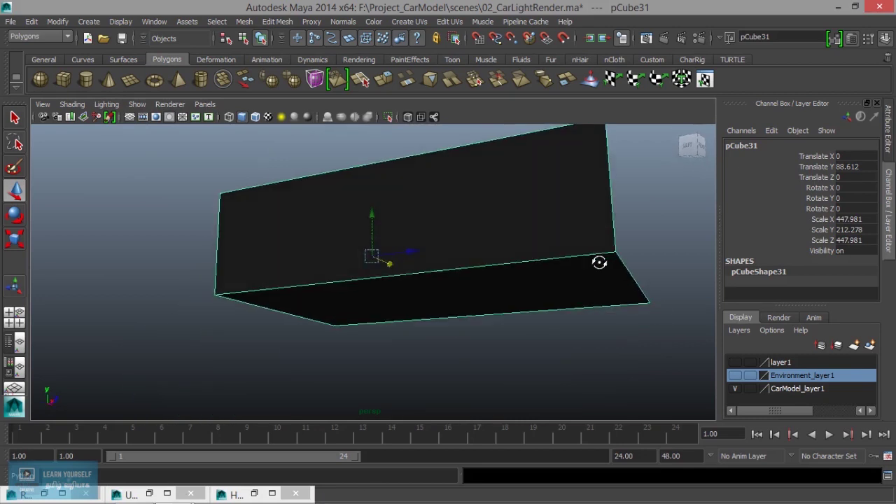
mouse_move(372, 362)
alt+mouse_down()
mouse_move(399, 327)
mouse_move(217, 366)
mouse_move(150, 199)
alt+mouse_up()
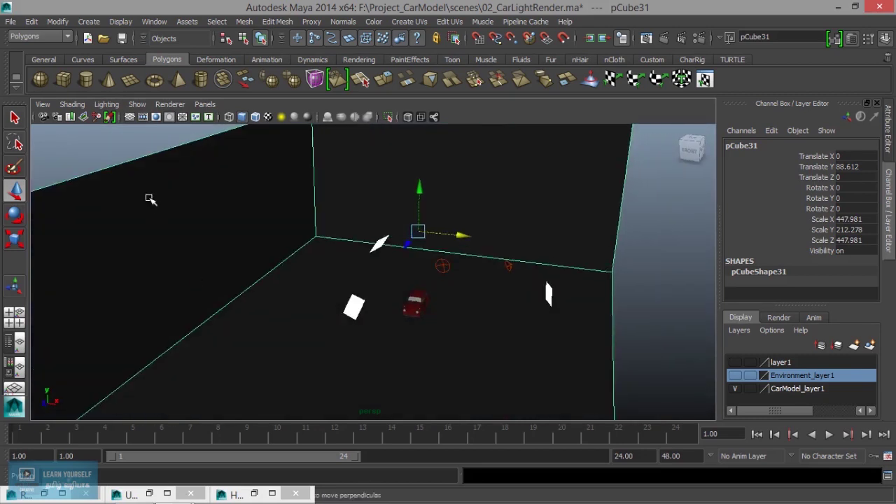
click(137, 104)
click(109, 105)
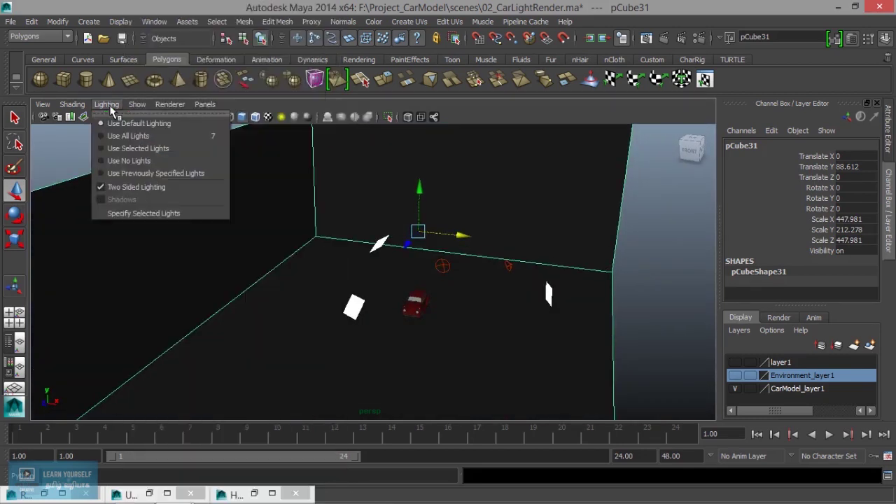
click(119, 193)
mouse_move(160, 268)
alt+mouse_down()
mouse_move(214, 280)
mouse_move(320, 264)
mouse_move(315, 225)
mouse_move(140, 286)
alt+mouse_up()
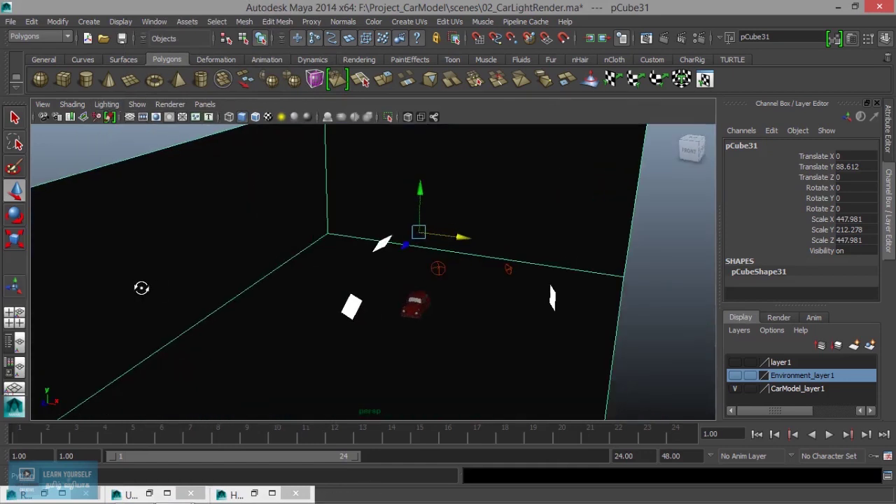
key(f)
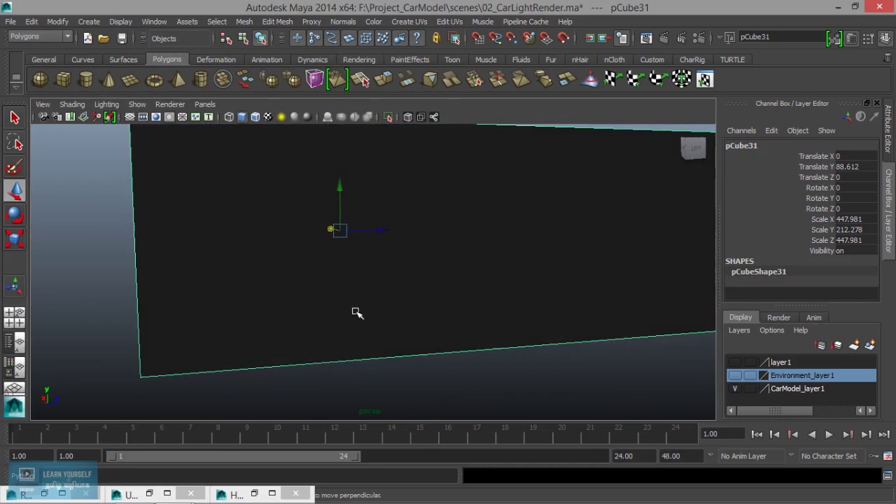
key([)
alt+drag(180, 332, 272, 222)
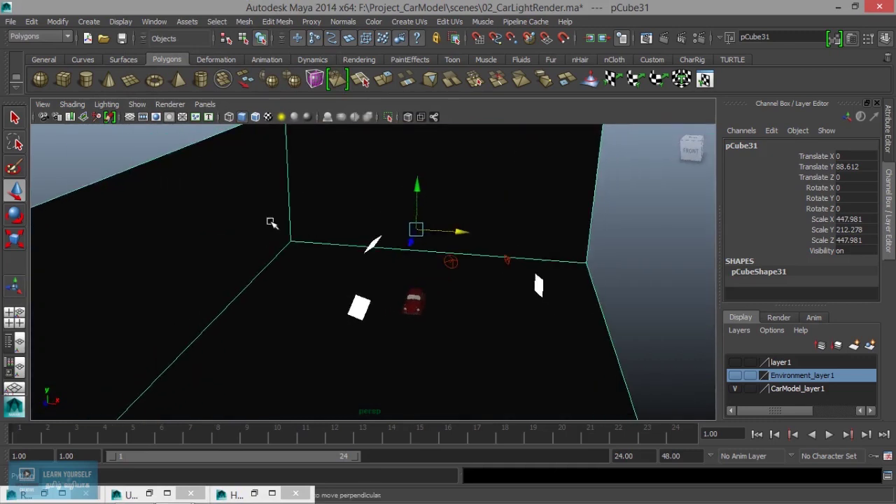
- Reverse pCube31's normals to face inward, then deselect the box
click(343, 21)
click(364, 119)
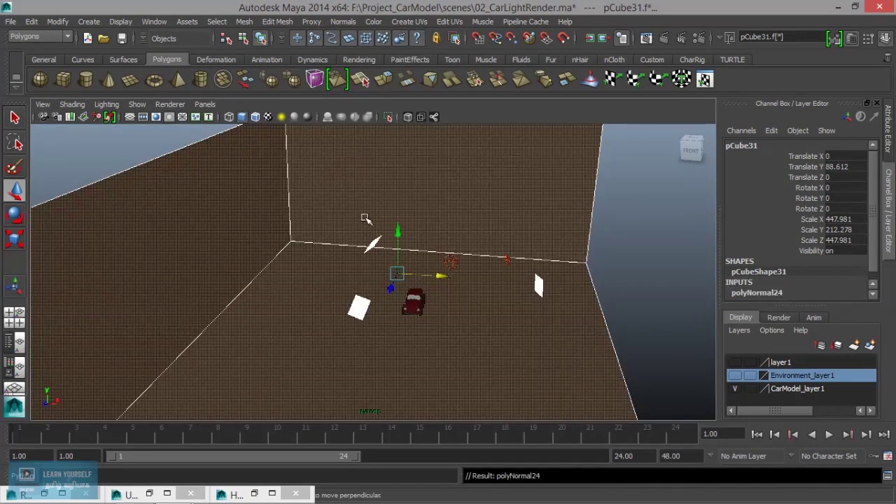
right_drag(347, 174, 389, 163)
click(626, 229)
mouse_move(626, 230)
alt+mouse_down()
mouse_move(399, 312)
mouse_move(462, 310)
mouse_move(390, 315)
alt+mouse_up()
- Turn two-sided lighting back on, orbit to a front view of the car, and restore Render View
click(133, 104)
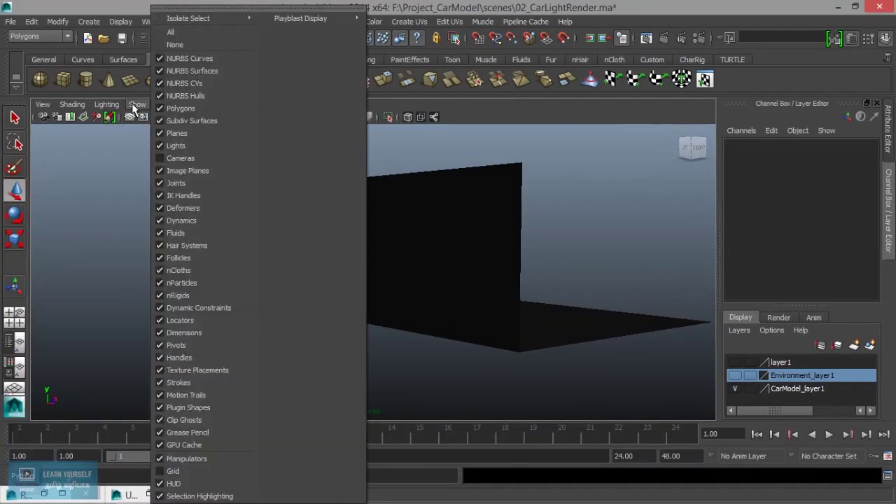
click(107, 105)
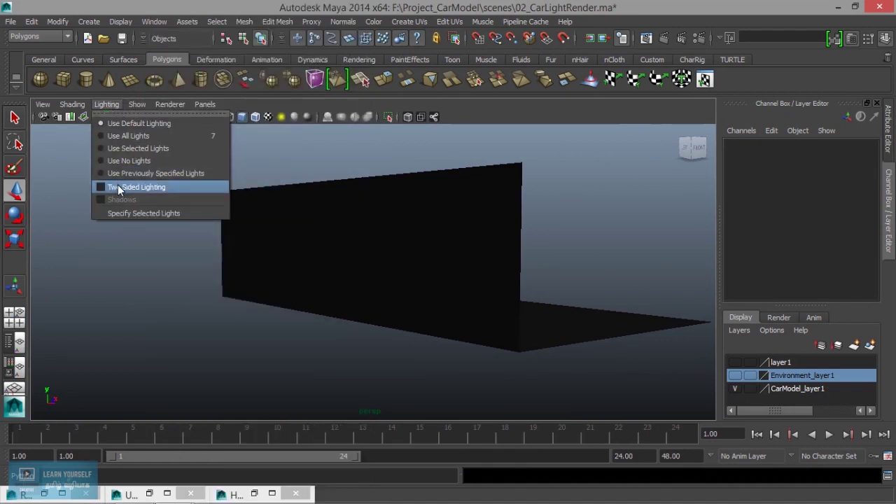
click(118, 184)
mouse_move(180, 296)
alt+mouse_down()
mouse_move(110, 316)
mouse_move(106, 302)
mouse_move(294, 341)
mouse_move(161, 303)
mouse_move(272, 343)
alt+mouse_up()
alt+drag(250, 351, 376, 340)
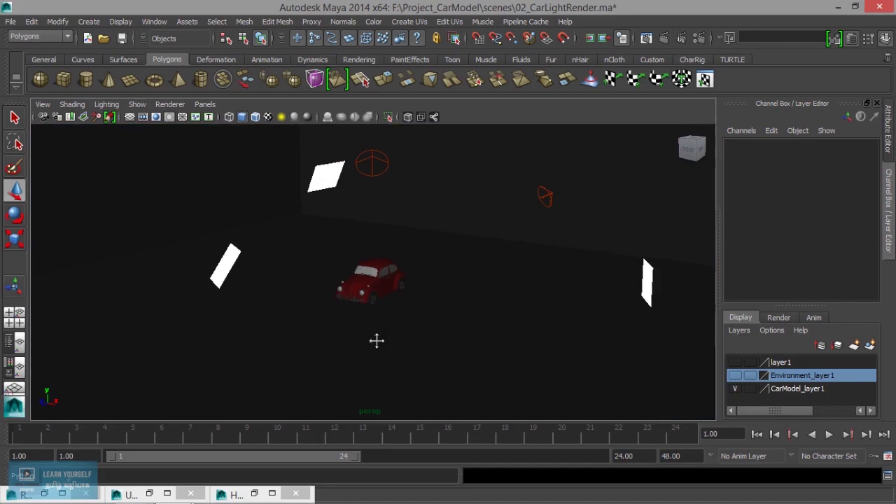
click(644, 38)
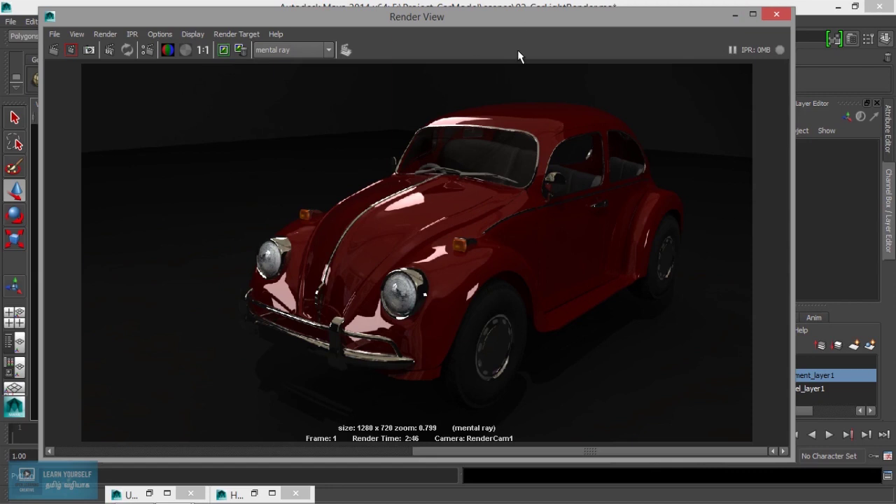
- Fit the image in Render View, re-render the current frame, then minimize the window
click(735, 19)
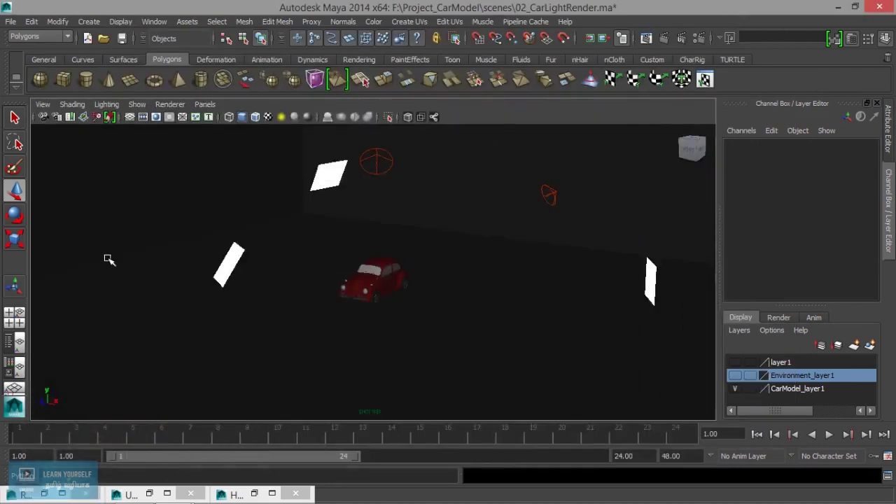
click(647, 39)
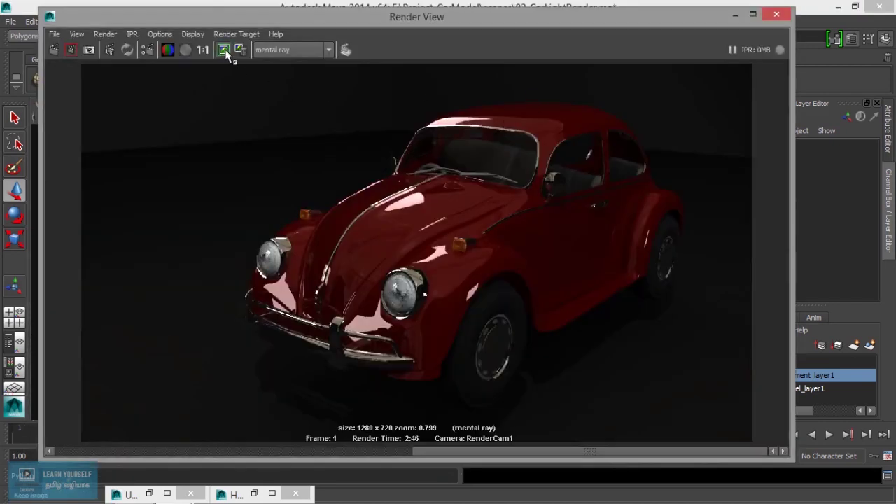
click(223, 49)
click(56, 50)
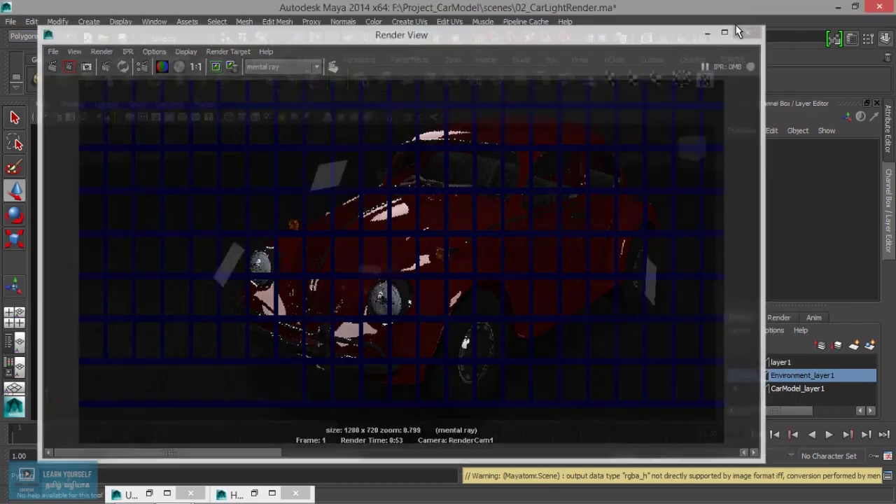
click(735, 14)
- Show Environment_layer1, re-render the Beetle, compare against stored renders, then minimize Render View
click(735, 376)
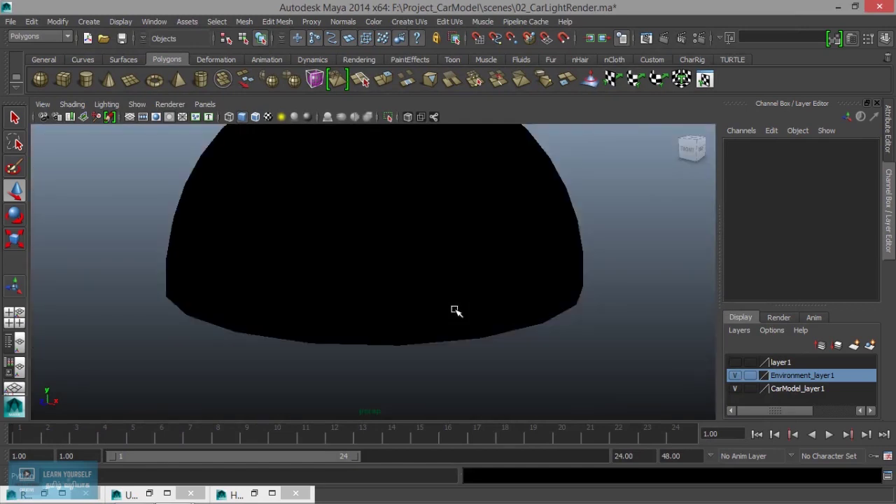
click(646, 38)
click(54, 51)
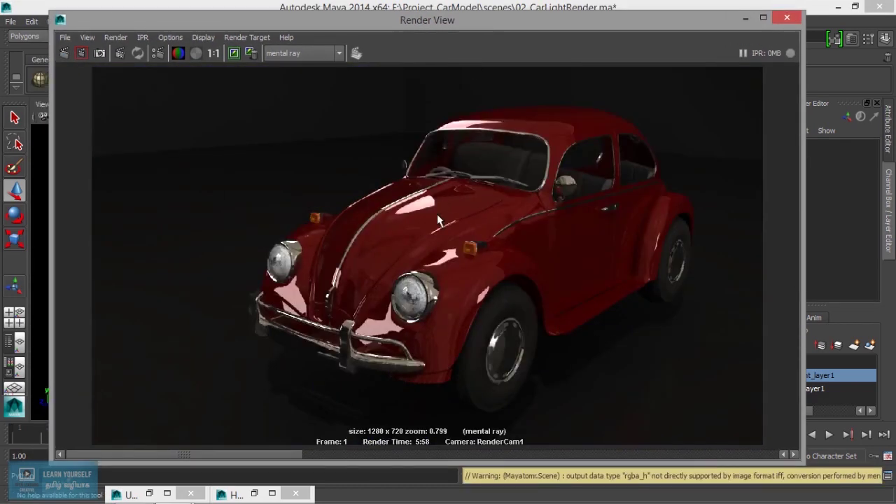
mouse_move(252, 453)
mouse_down()
mouse_move(417, 448)
mouse_move(309, 452)
mouse_move(392, 449)
mouse_up()
drag(392, 449, 320, 451)
mouse_move(285, 460)
mouse_down()
mouse_move(425, 460)
mouse_move(380, 455)
mouse_move(408, 446)
mouse_move(339, 457)
mouse_move(412, 456)
mouse_up()
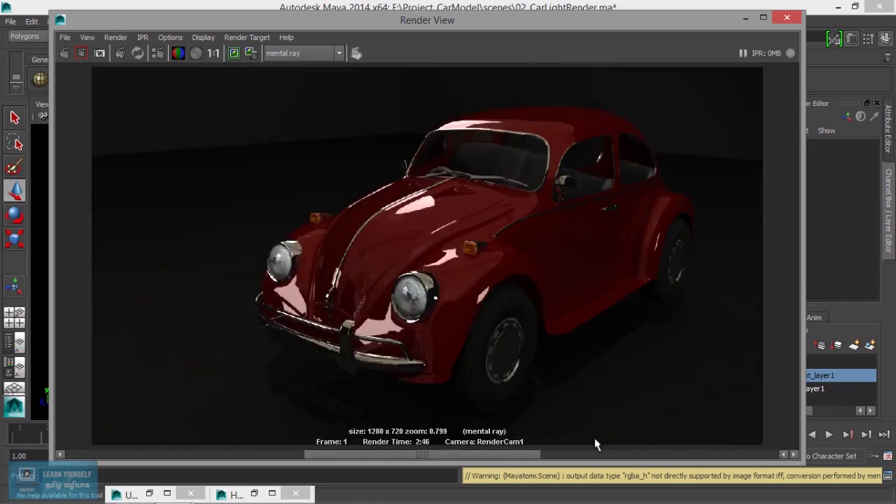
mouse_move(441, 455)
mouse_down()
mouse_move(263, 455)
mouse_move(591, 451)
mouse_move(391, 438)
mouse_move(474, 434)
mouse_up()
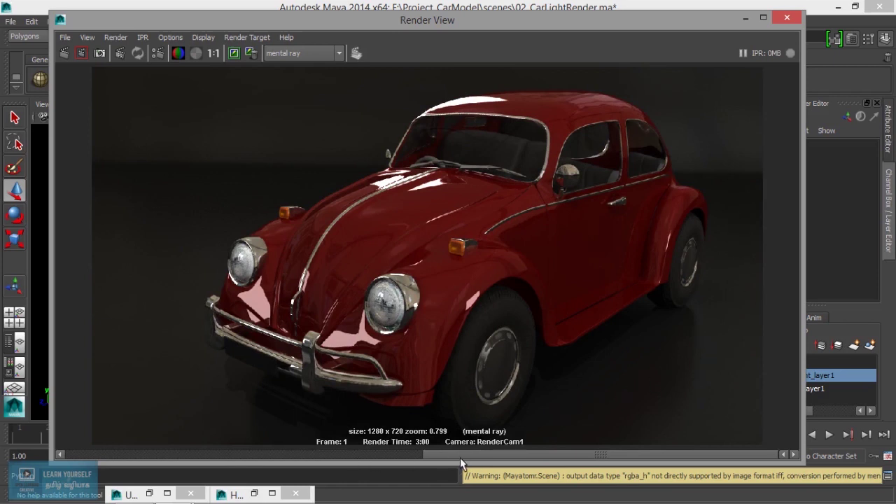
drag(461, 457, 229, 454)
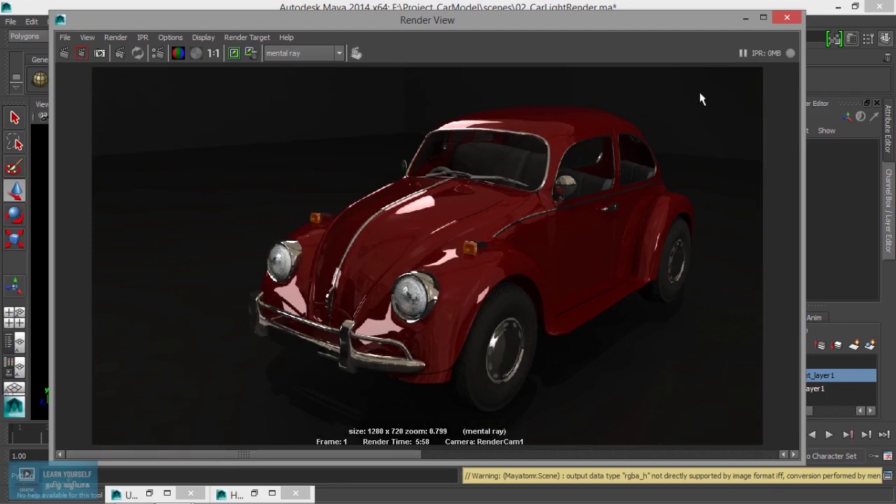
click(746, 19)
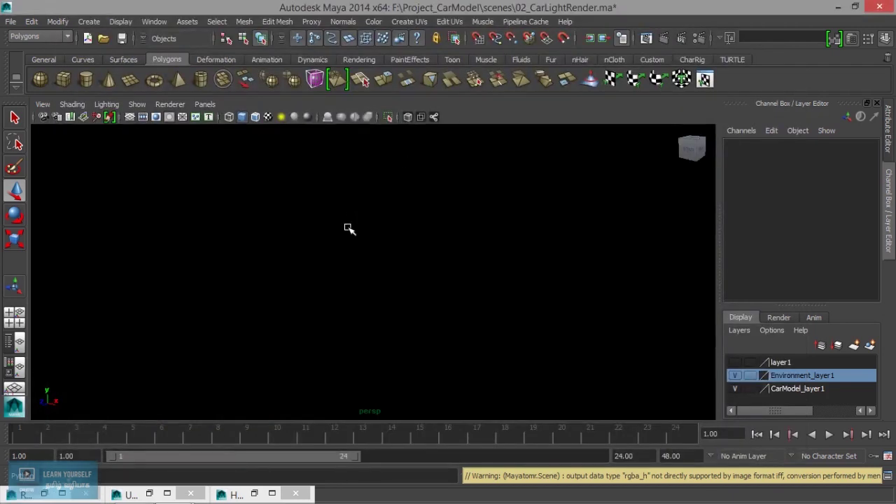
- Hide the environment dome and select the three top vertices of the studio box's back wall
scroll(347, 252, down, 3)
scroll(347, 253, down, 3)
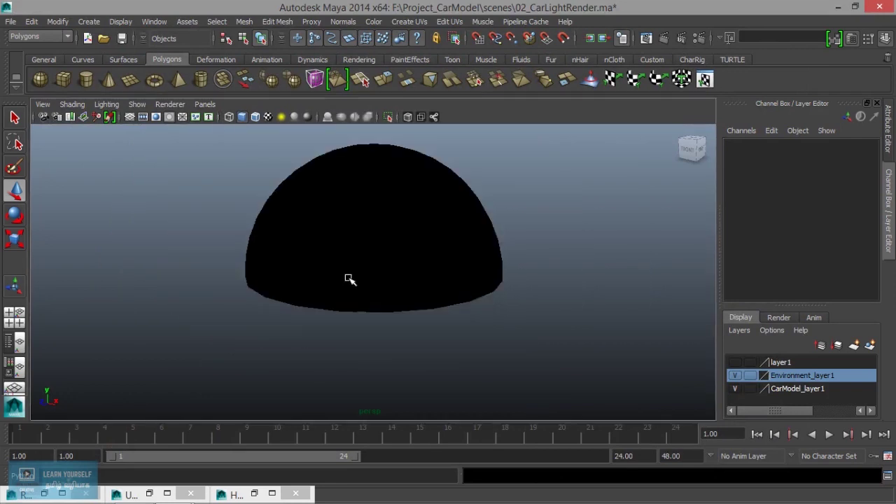
click(735, 375)
scroll(443, 294, up, 5)
mouse_move(333, 251)
alt+mouse_down()
mouse_move(453, 298)
mouse_move(522, 236)
alt+mouse_up()
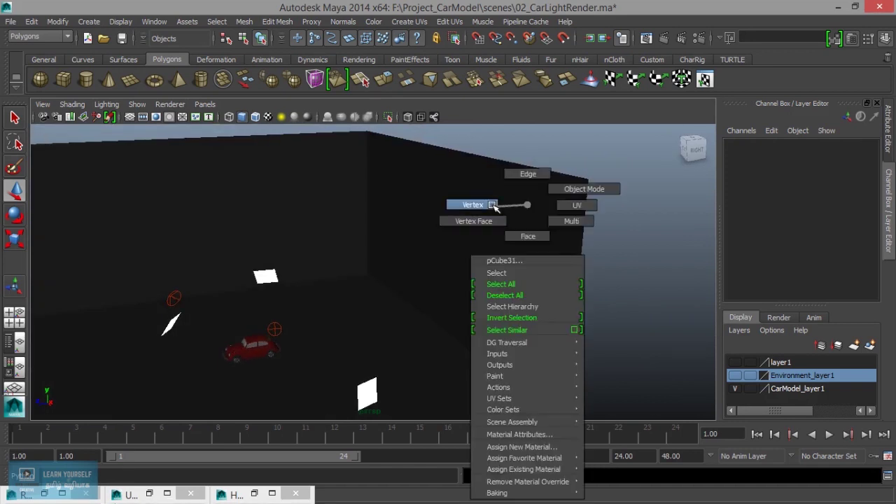
right_drag(521, 237, 472, 203)
key(f)
drag(226, 208, 464, 244)
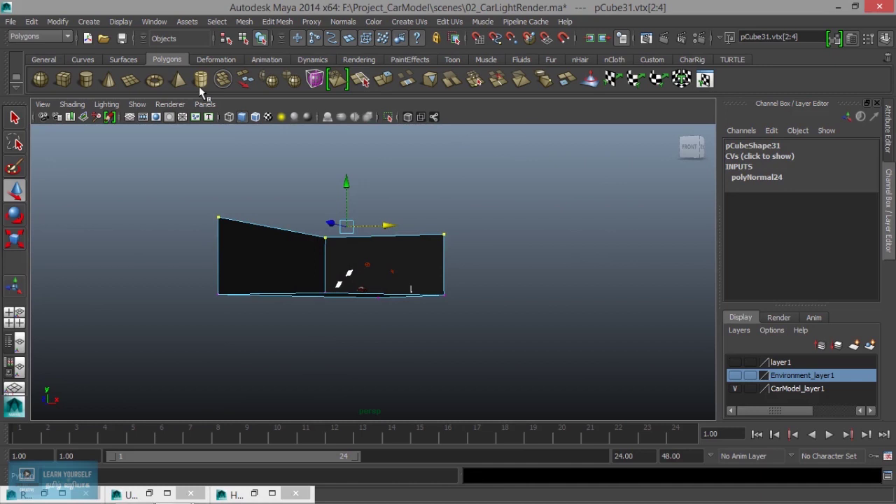
- Compare the wall framing through RenderCam1 and the persp camera, with the viewport maximised
click(204, 104)
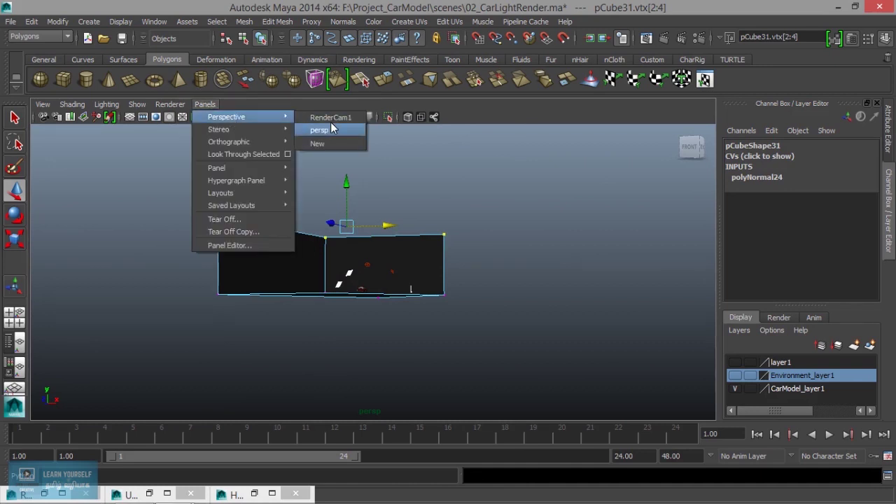
click(330, 117)
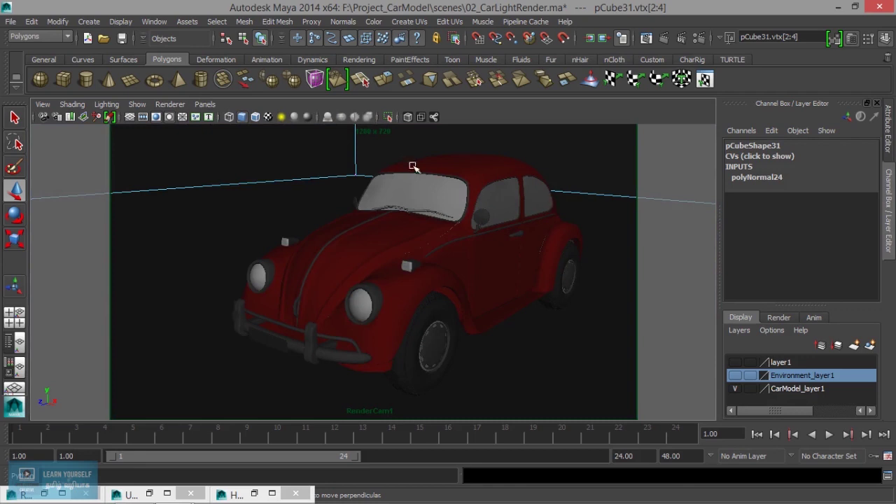
click(206, 105)
mouse_move(226, 117)
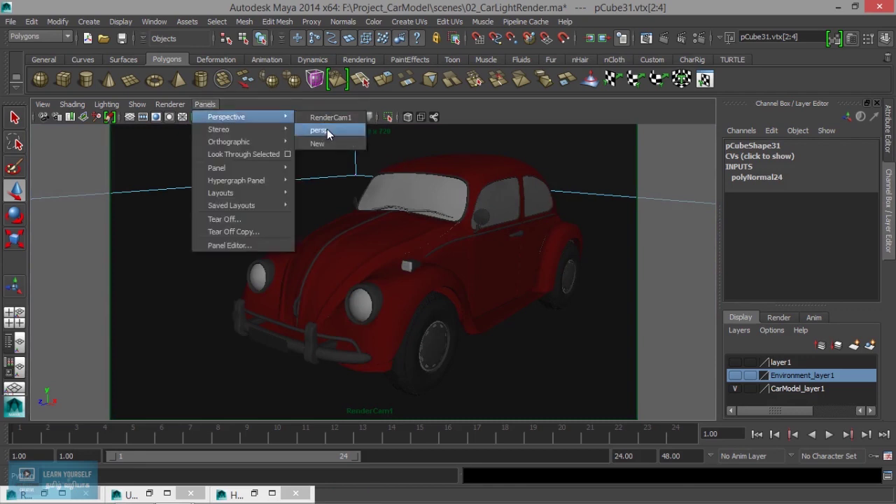
click(327, 131)
scroll(392, 189, down, 3)
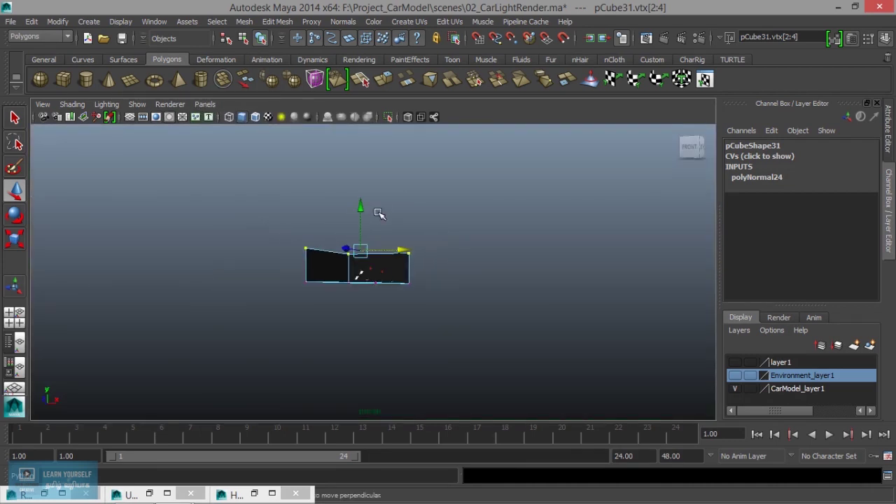
alt+drag(358, 201, 360, 218)
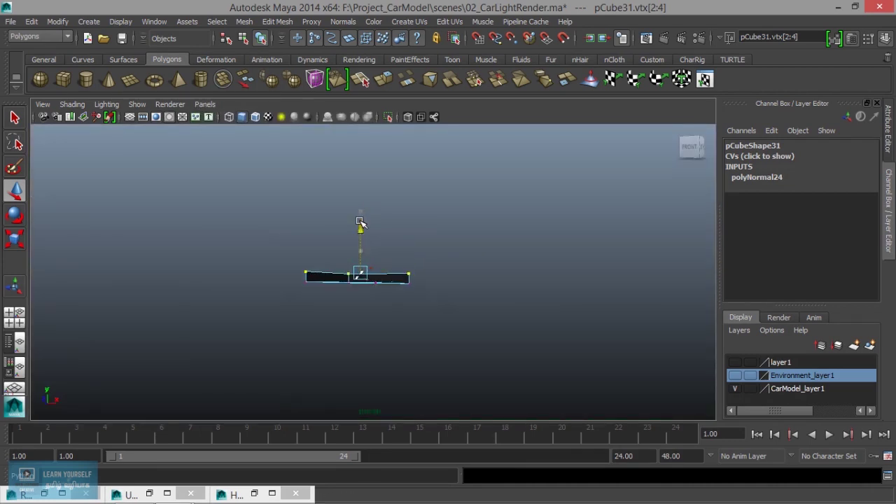
click(210, 104)
click(327, 118)
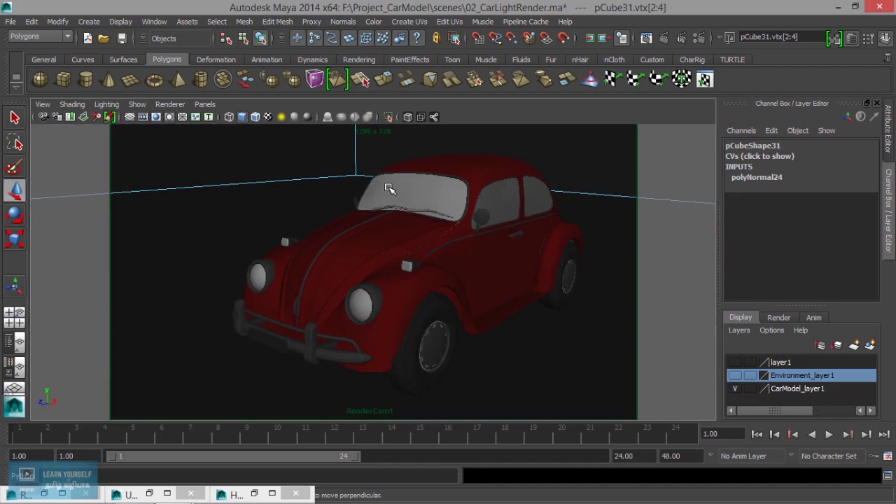
key(ctrl+space)
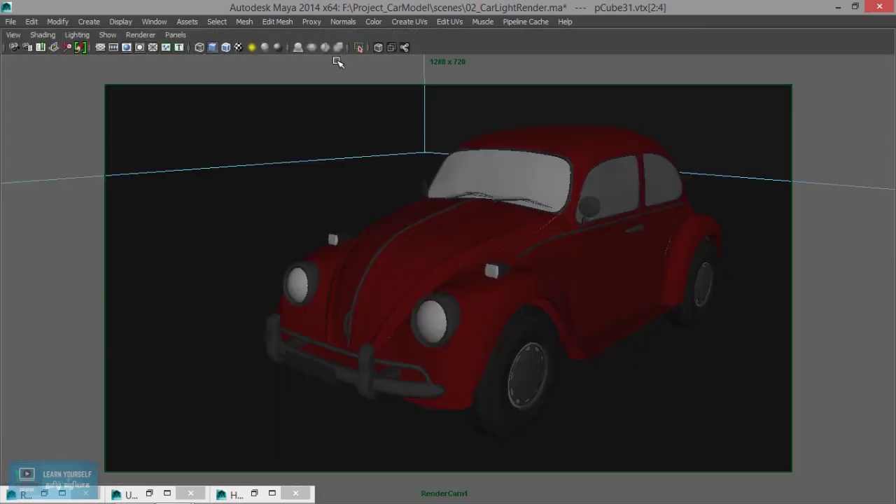
click(175, 35)
mouse_move(197, 47)
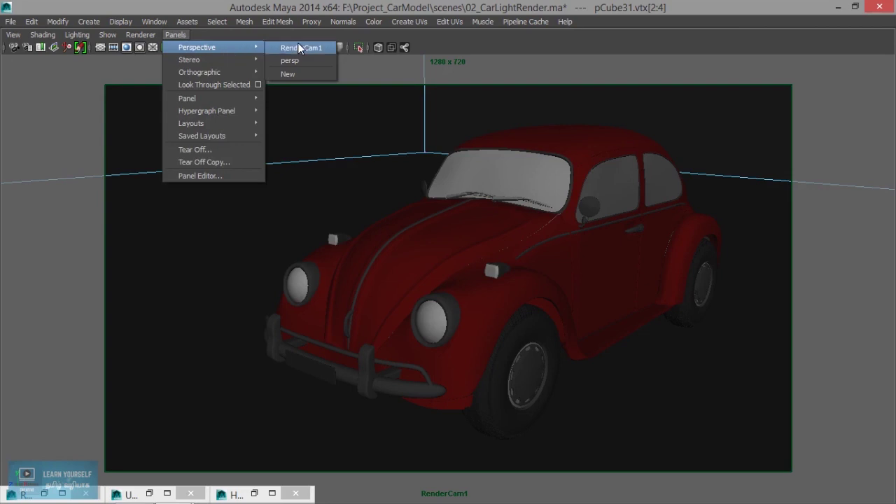
click(295, 61)
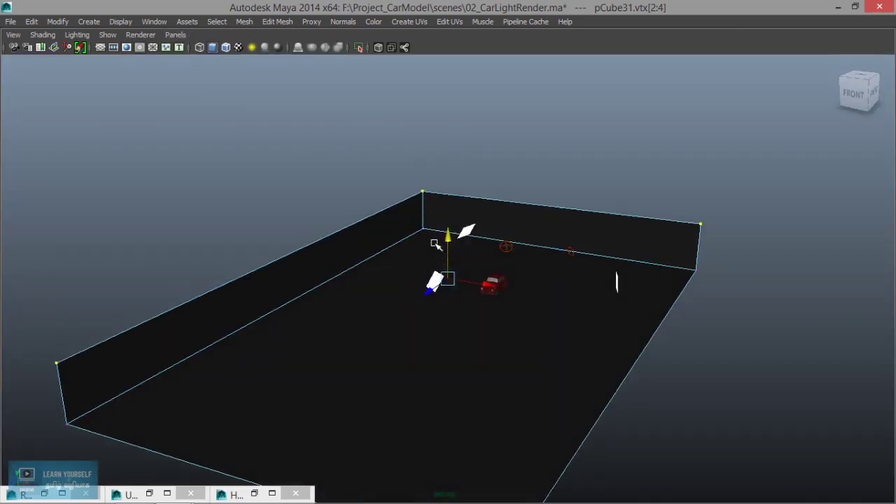
- Lower the back wall's top vertices in Y, verify through RenderCam1, then return to persp and Object Mode
drag(448, 235, 448, 260)
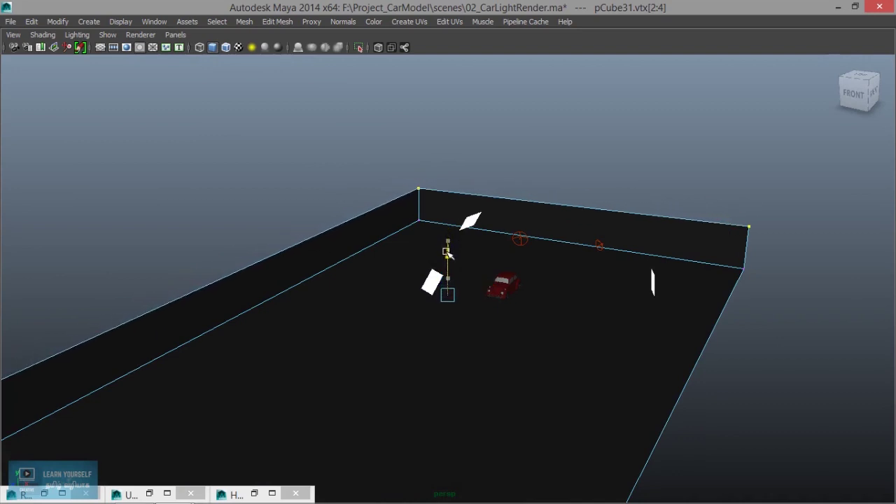
click(178, 32)
mouse_move(196, 47)
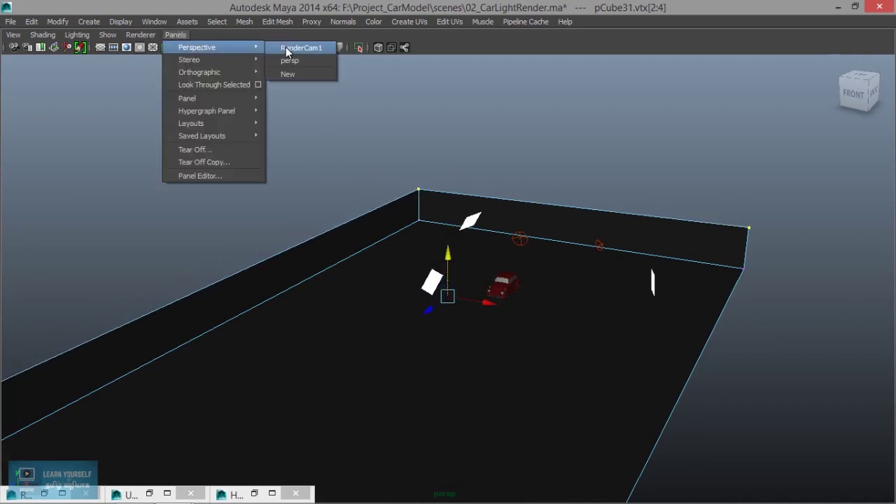
click(300, 47)
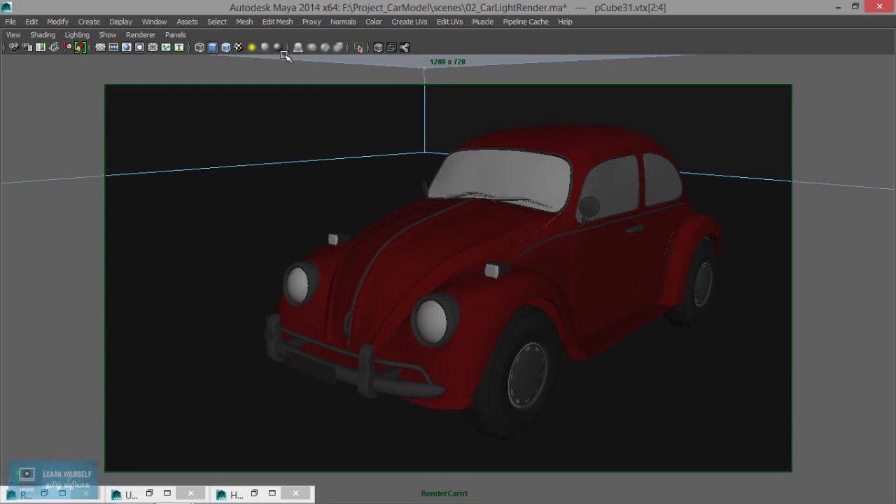
click(176, 35)
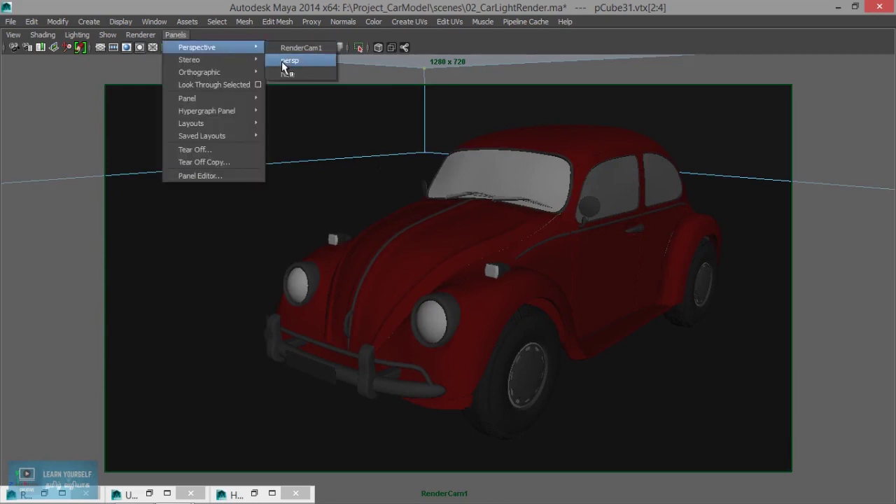
click(286, 63)
alt+drag(392, 154, 424, 193)
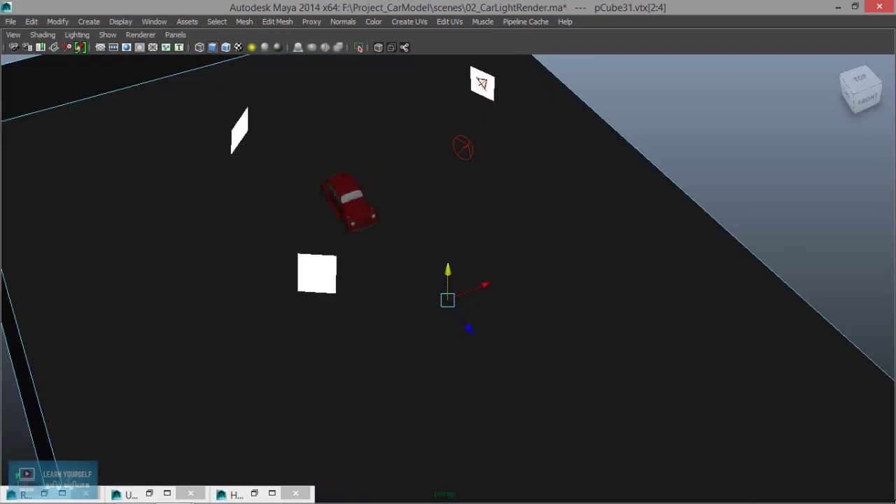
right_drag(561, 225, 616, 192)
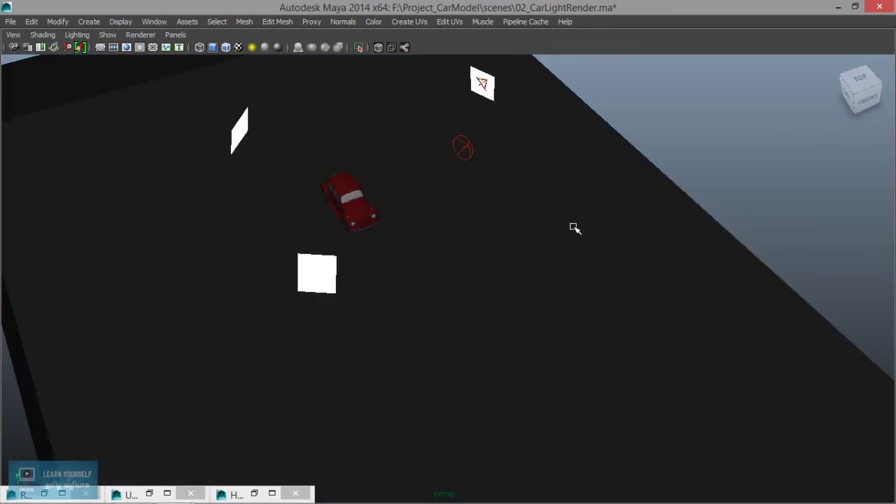
- Delete the studio box's construction history via Edit > Delete by Type > History
key(ctrl+a)
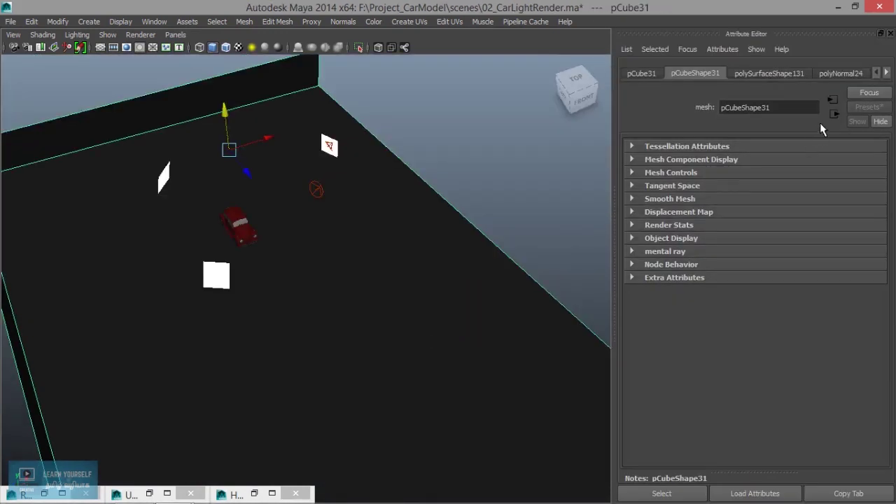
click(836, 72)
click(886, 72)
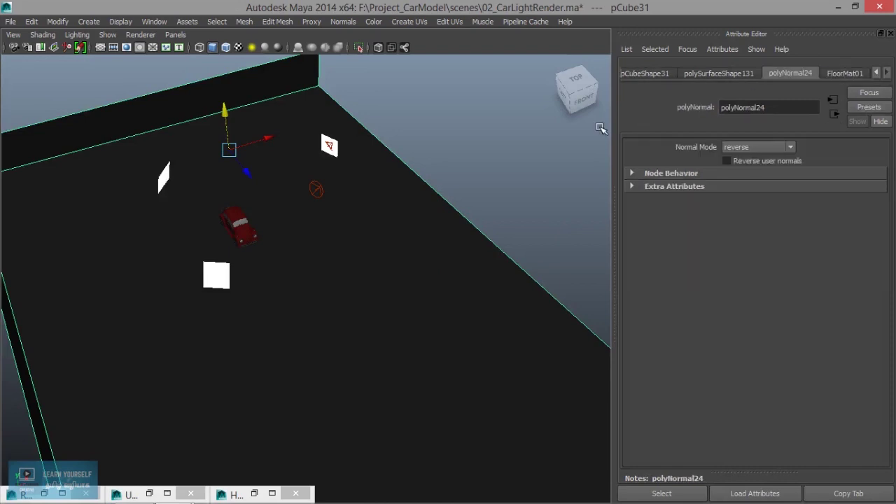
click(35, 23)
mouse_move(63, 157)
click(214, 168)
- Raise FloorMat01's diffuse colour to full white
click(752, 72)
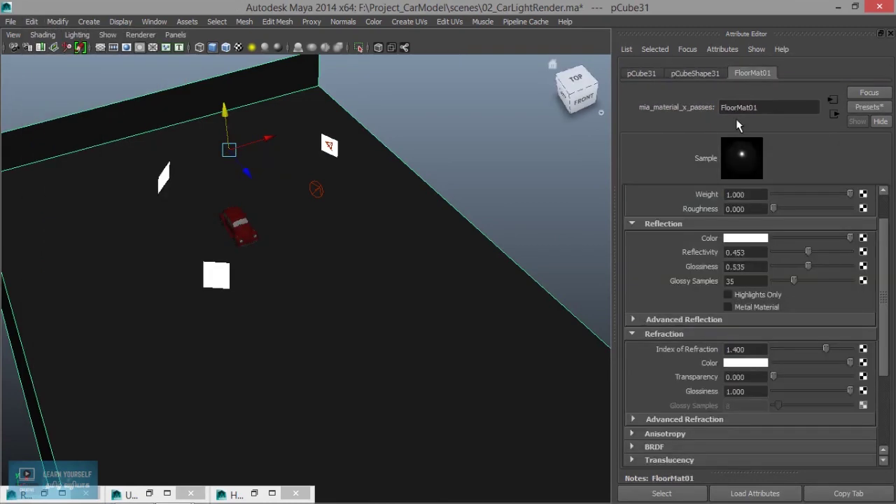
scroll(798, 316, up, 1)
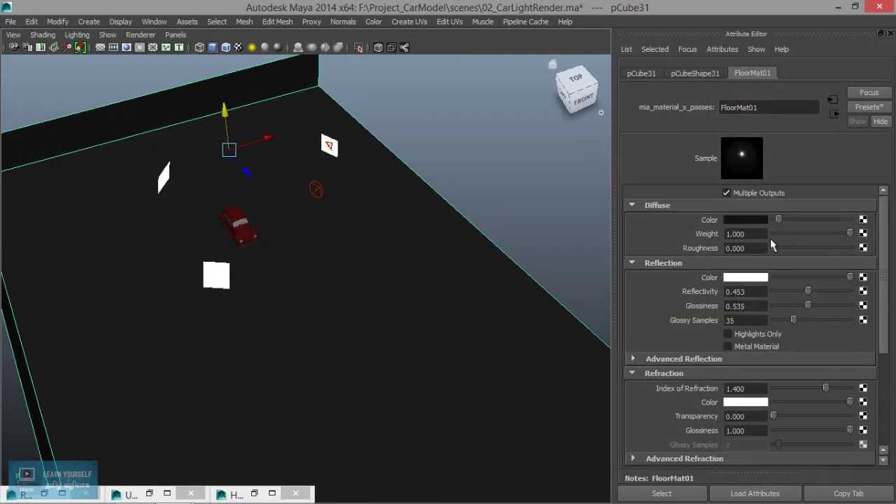
drag(777, 220, 861, 224)
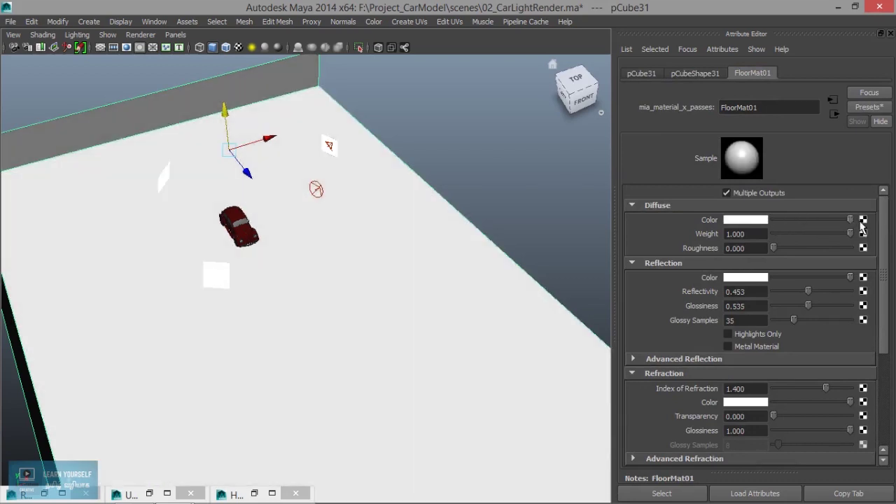
alt+drag(346, 304, 434, 266)
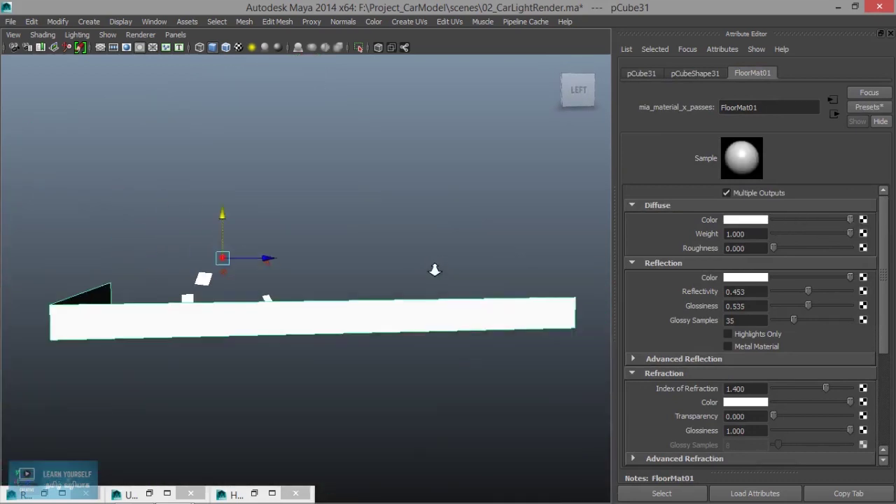
- Turn off Two Sided Lighting and darken FloorMat01's diffuse colour to deep grey
click(77, 35)
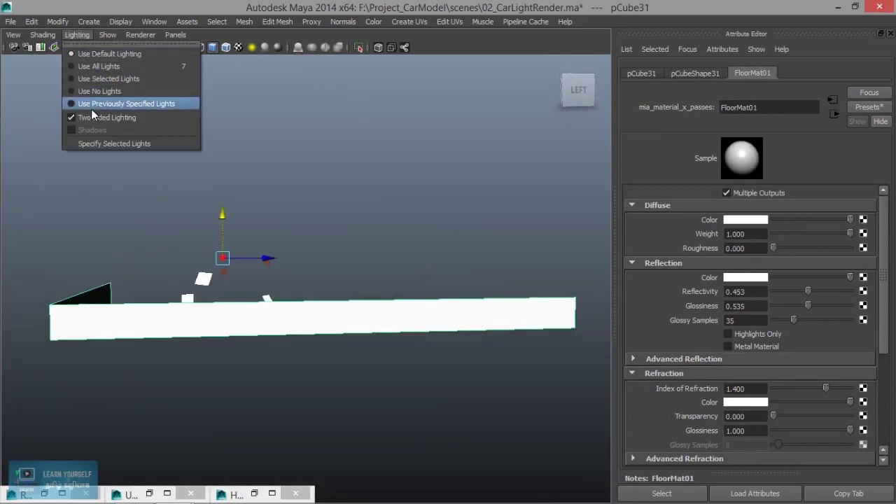
click(89, 120)
mouse_move(154, 252)
alt+mouse_down()
mouse_move(224, 254)
mouse_move(263, 169)
mouse_move(340, 324)
mouse_move(122, 322)
alt+mouse_up()
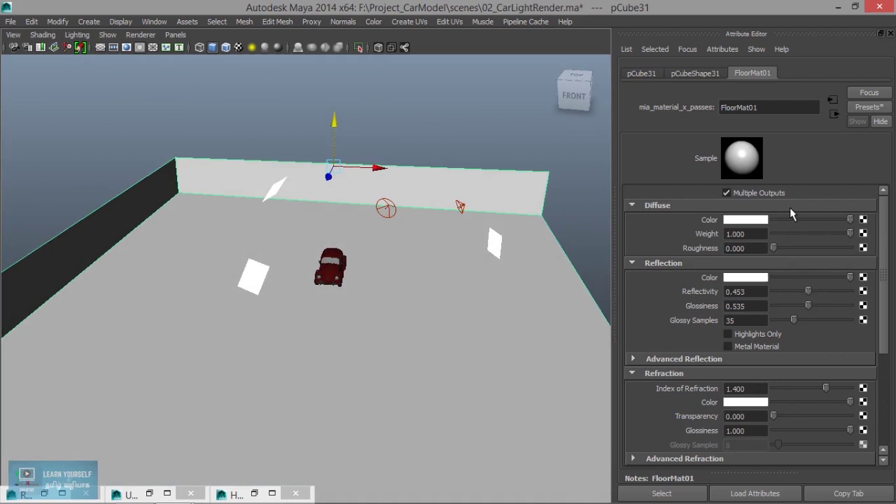
drag(852, 220, 790, 219)
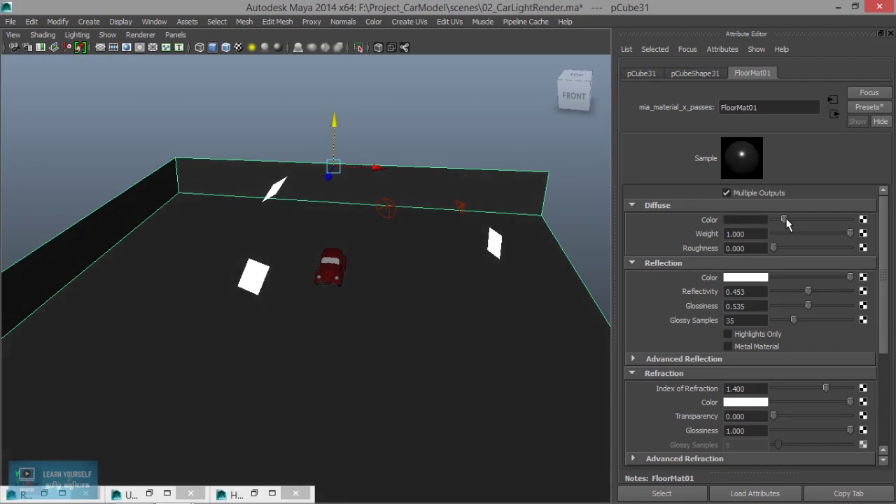
alt+middle_drag(380, 332, 444, 312)
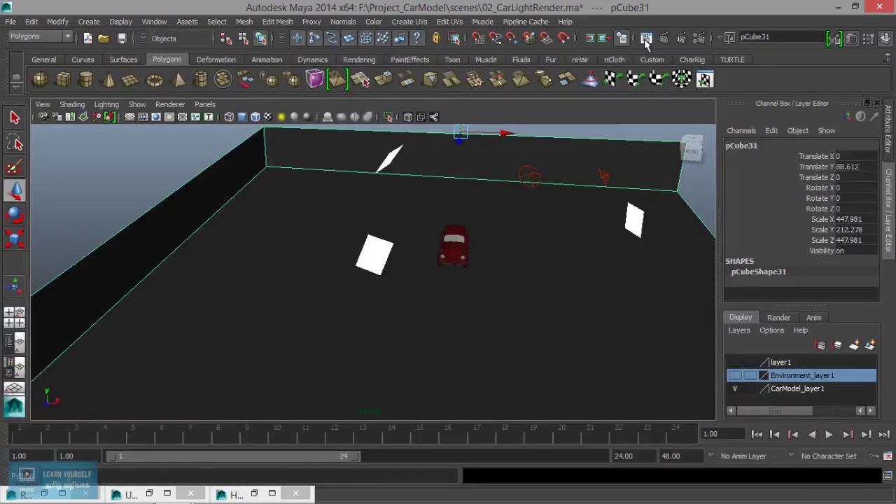
- Render a thin region across the Beetle's bonnet in Render View twice, minimizing the window afterwards
click(649, 36)
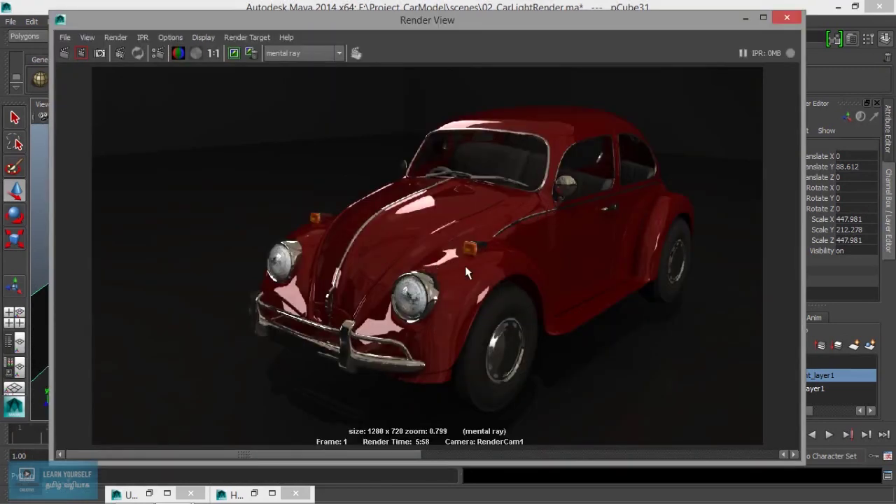
drag(86, 181, 772, 203)
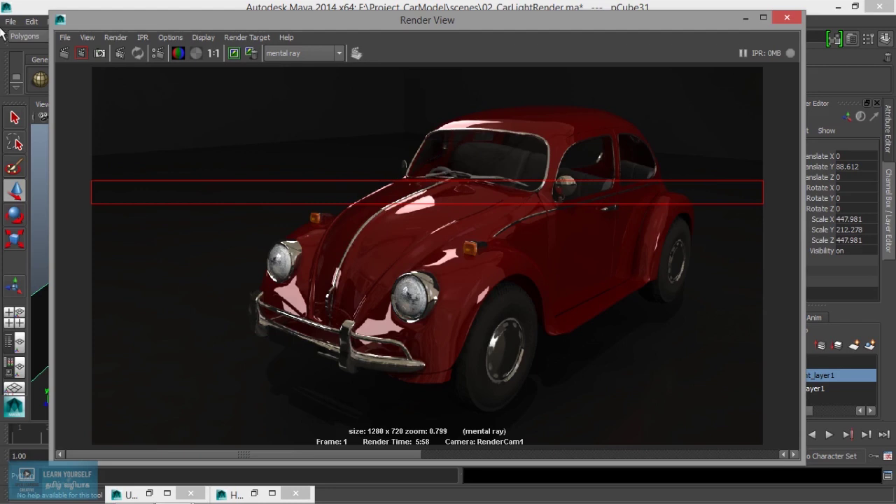
click(82, 53)
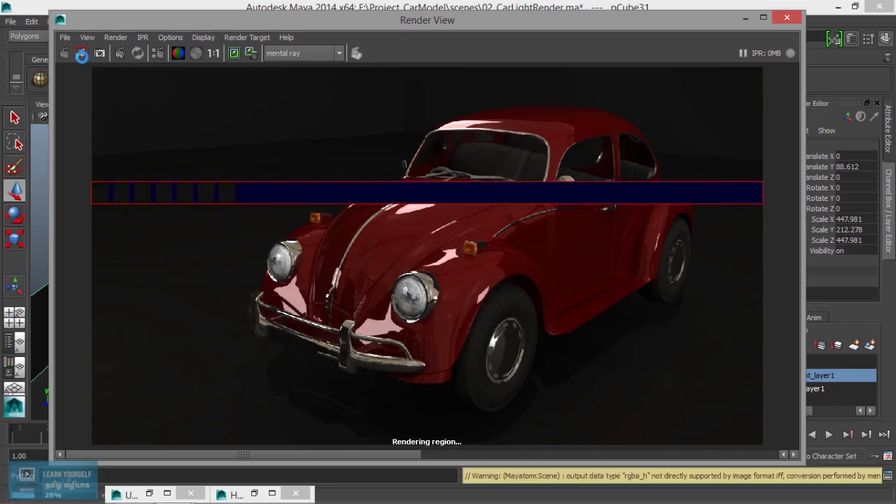
click(745, 18)
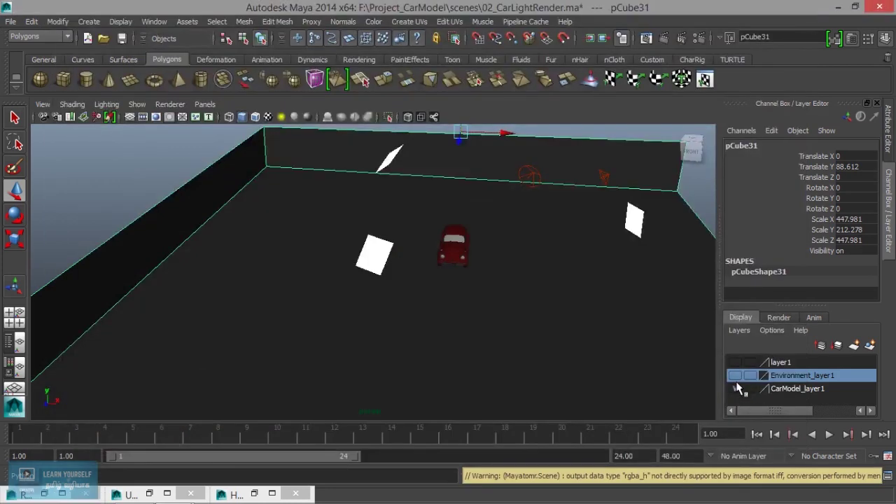
click(645, 40)
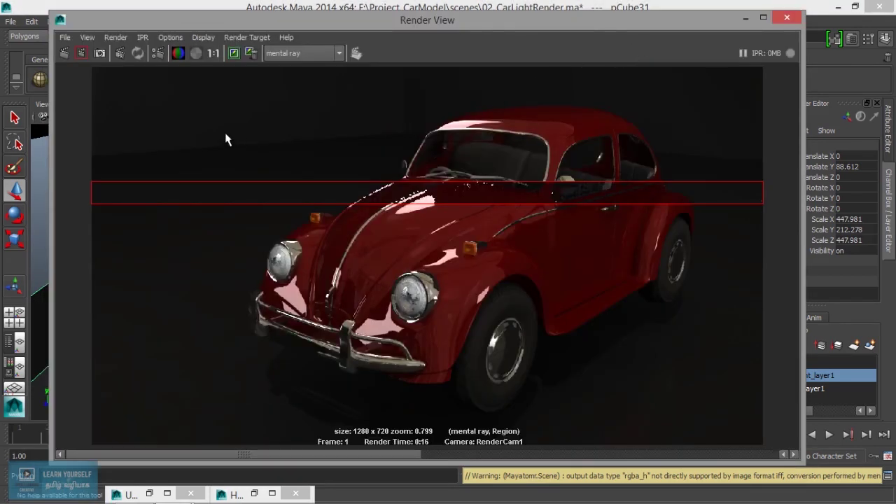
click(82, 55)
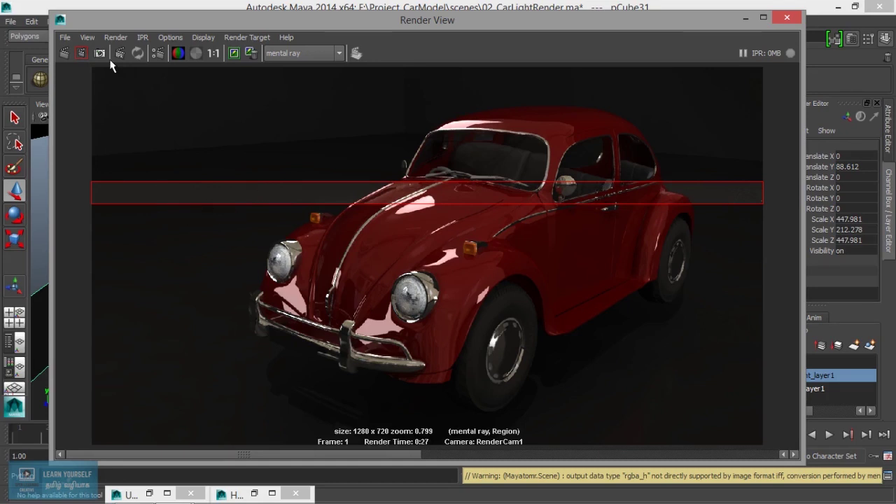
click(745, 16)
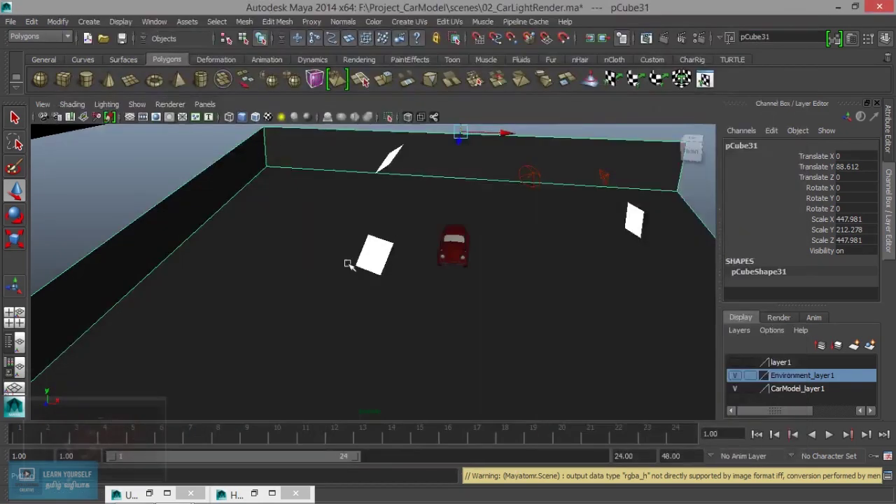
- Hide Environment_layer1 and frame the whole studio box in the viewport
alt+right_drag(382, 287, 362, 320)
alt+drag(362, 320, 380, 334)
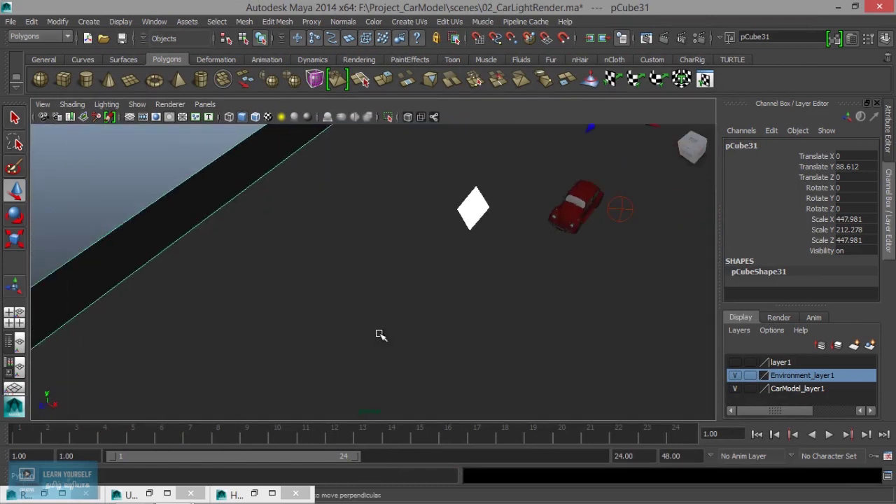
mouse_move(380, 334)
alt+mouse_down()
mouse_move(598, 356)
mouse_move(468, 301)
mouse_move(506, 282)
mouse_move(495, 319)
alt+mouse_up()
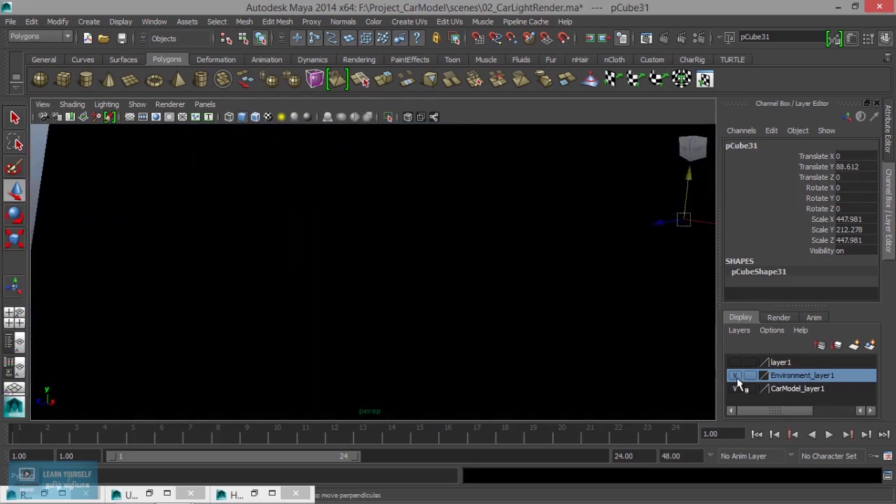
click(735, 375)
mouse_move(516, 371)
alt+mouse_down()
mouse_move(485, 370)
mouse_move(372, 292)
alt+mouse_up()
key(f)
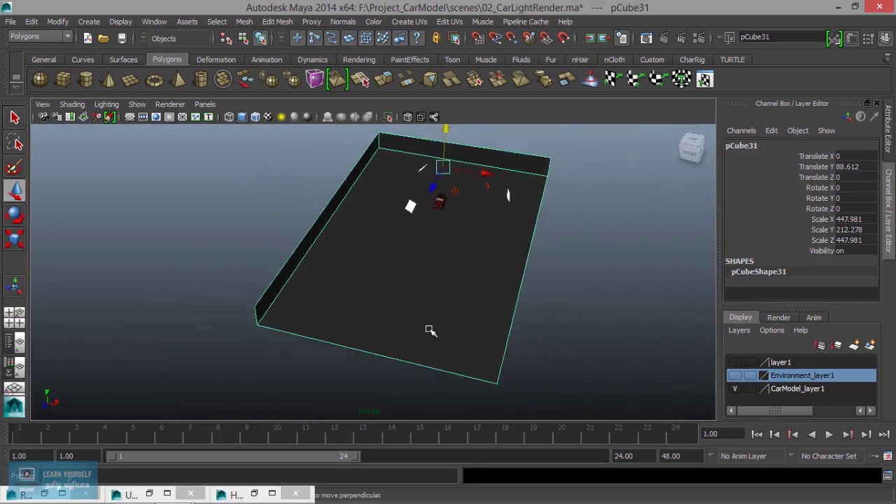
alt+drag(398, 327, 327, 329)
- Select the box's left-end vertices and move them in toward the car
right_click(406, 327)
right_drag(338, 221, 352, 204)
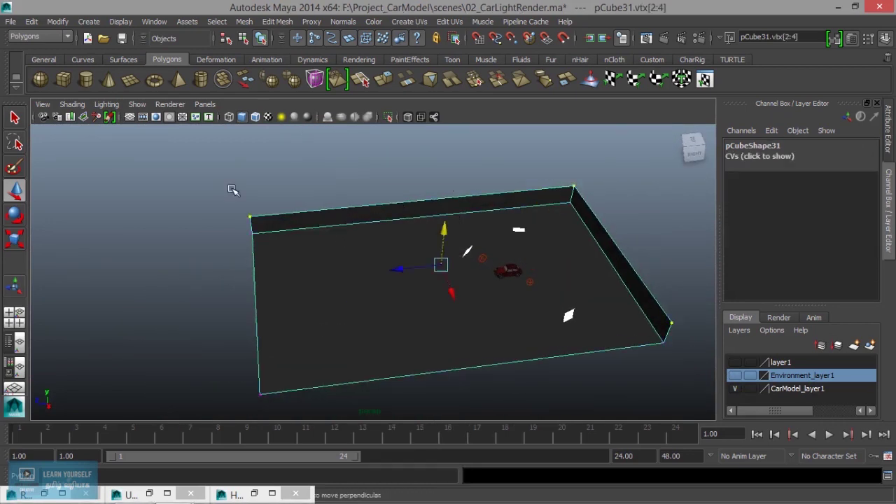
drag(240, 189, 343, 408)
drag(215, 303, 401, 308)
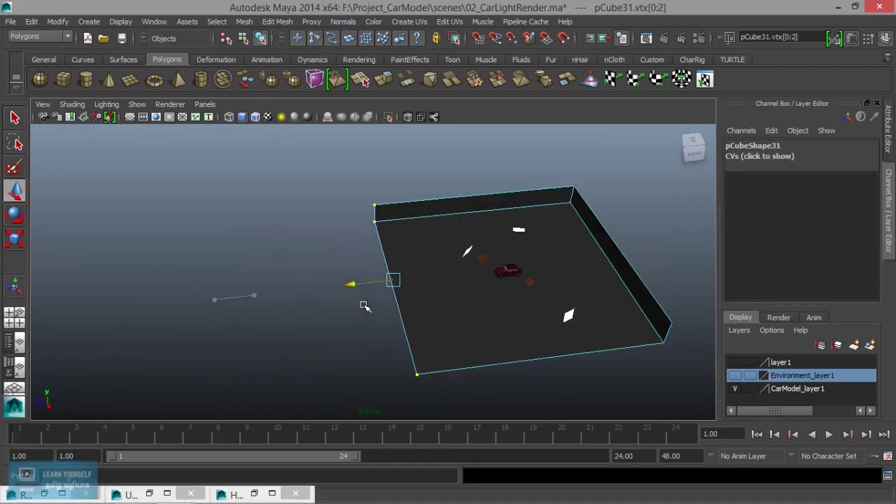
click(205, 105)
mouse_move(226, 117)
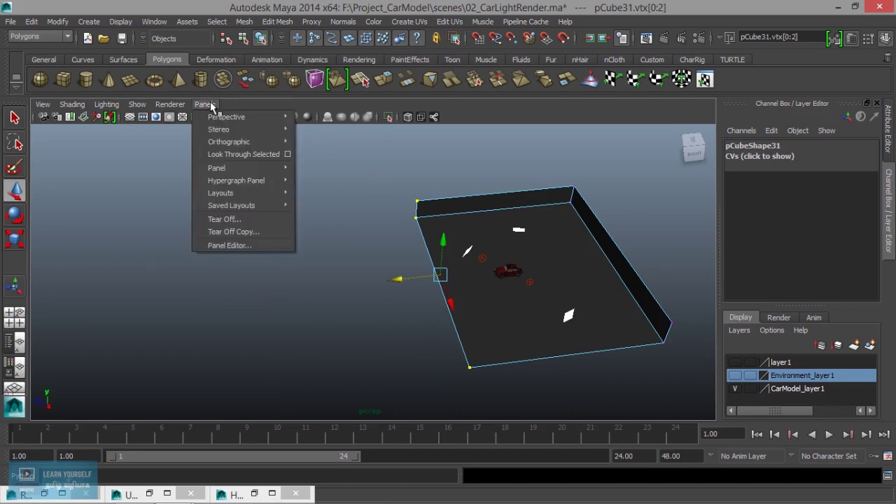
- Check the framing through RenderCam1, then return to the persp camera
click(329, 117)
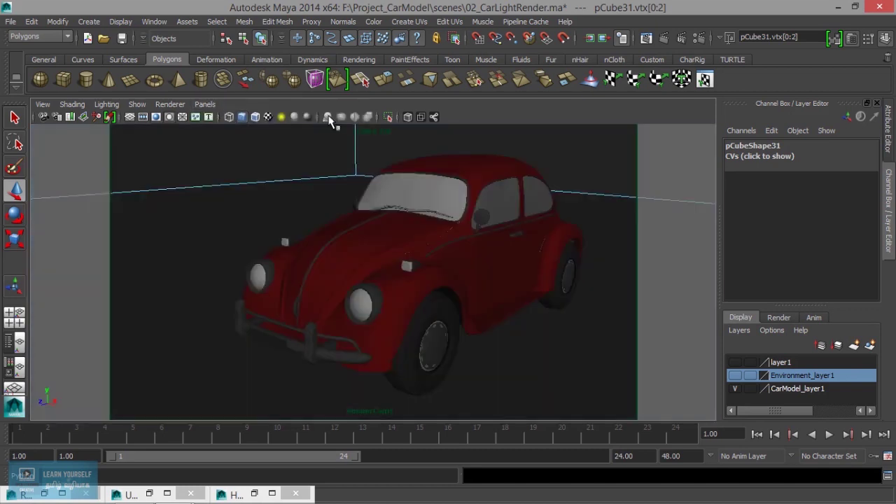
click(206, 104)
mouse_move(226, 117)
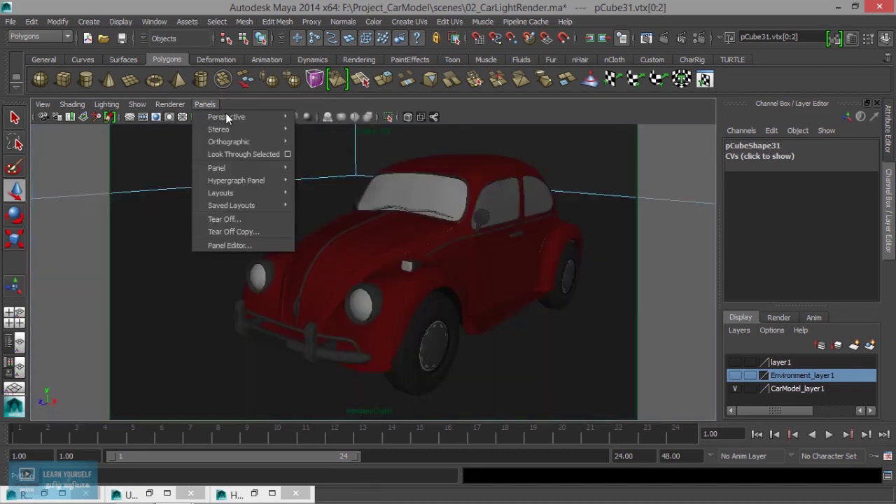
click(340, 127)
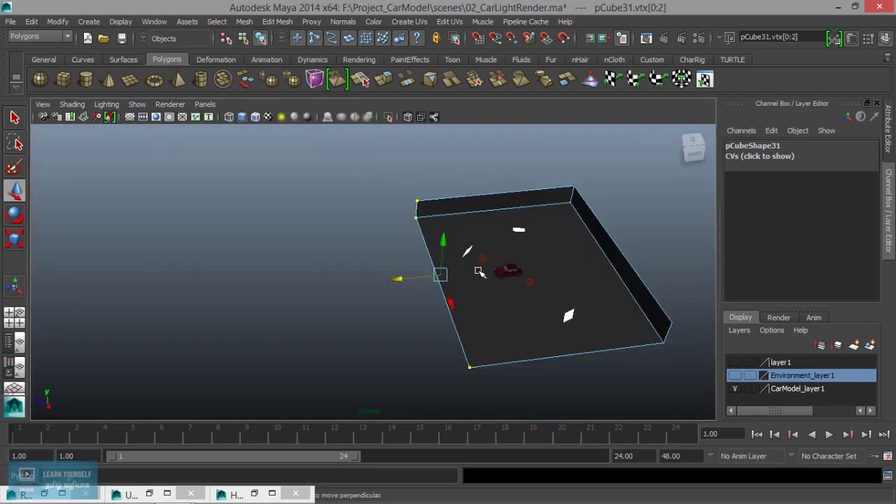
scroll(436, 303, up, 2)
scroll(378, 296, up, 1)
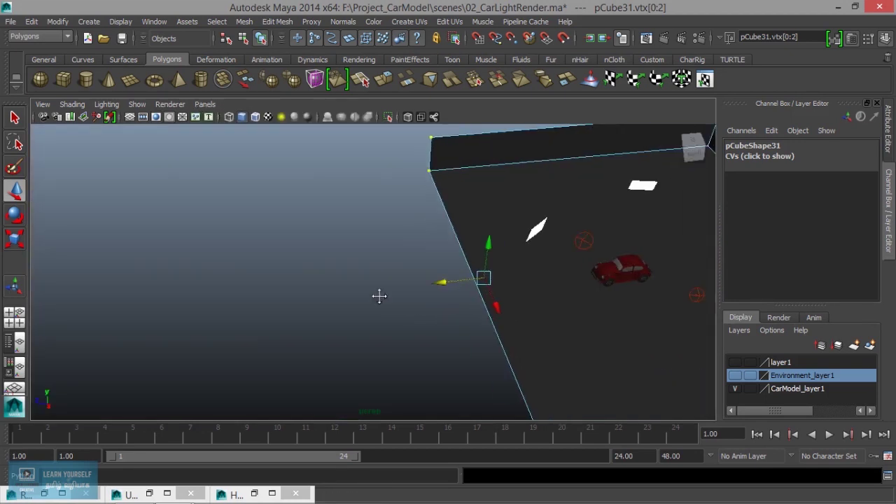
scroll(280, 231, up, 3)
- Turn on camera display in the viewport via Show > Cameras
click(116, 106)
mouse_move(137, 105)
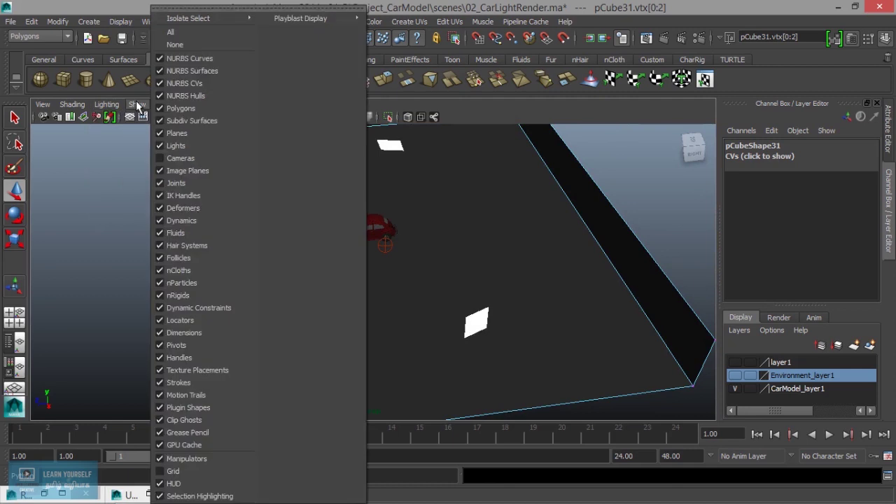
click(160, 160)
scroll(212, 210, down, 2)
scroll(266, 258, down, 2)
scroll(299, 245, up, 5)
alt+drag(231, 216, 380, 287)
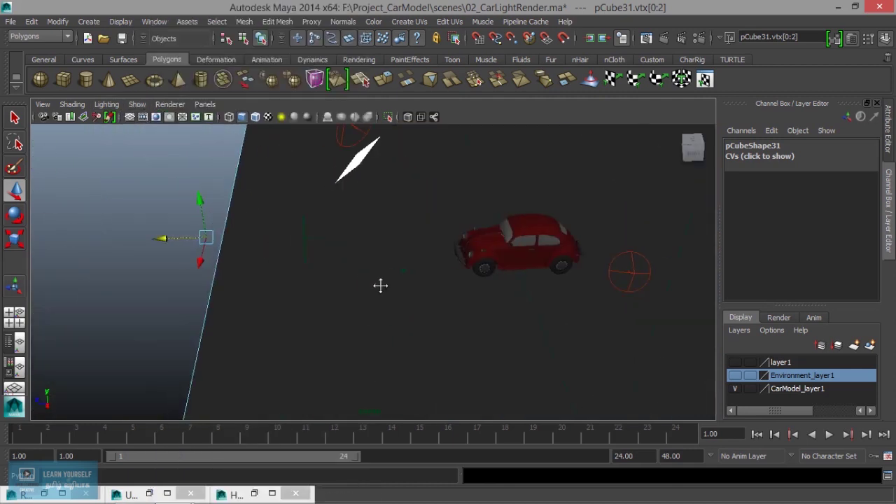
- Pull the box's right-end vertices in toward the car, then return to Object Mode and frame the box
mouse_move(143, 225)
mouse_down()
mouse_move(245, 232)
mouse_move(416, 315)
mouse_move(549, 395)
mouse_up()
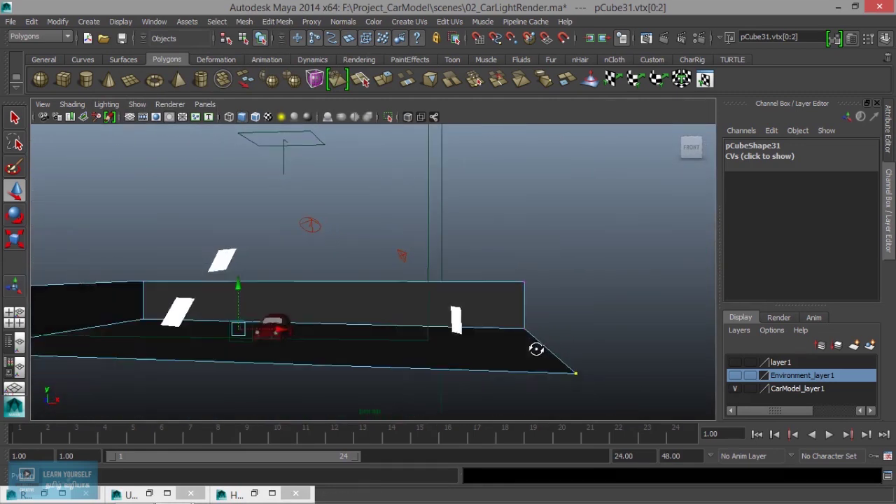
drag(549, 395, 590, 408)
mouse_move(560, 373)
alt+mouse_down()
mouse_move(580, 304)
mouse_move(448, 306)
alt+mouse_up()
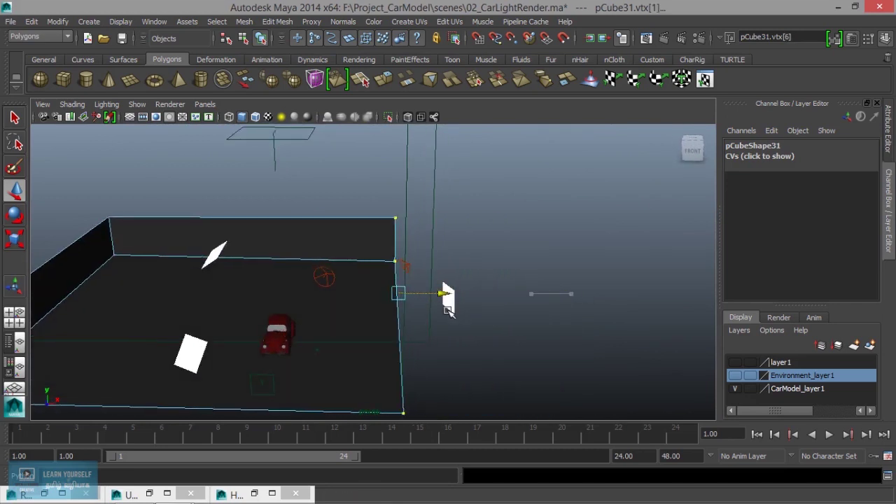
alt+drag(348, 322, 381, 378)
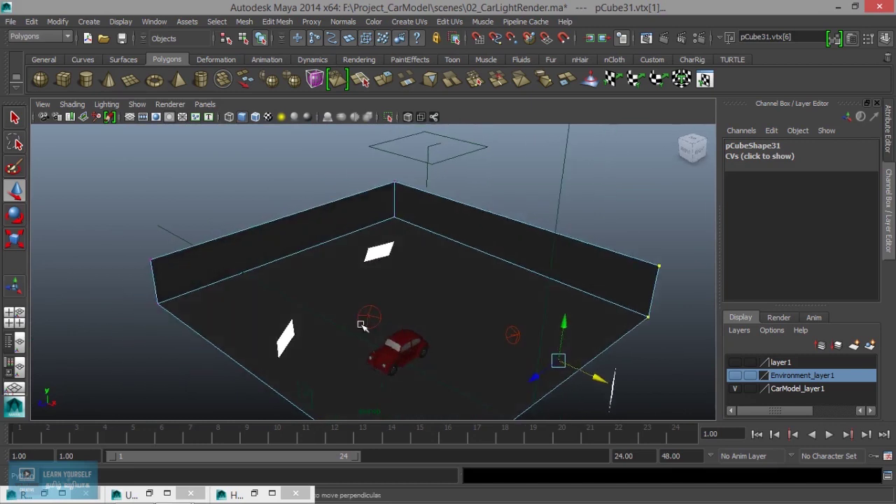
scroll(448, 287, up, 3)
right_drag(377, 204, 433, 187)
key(f)
mouse_move(434, 322)
alt+mouse_down()
mouse_move(530, 300)
mouse_move(458, 289)
mouse_move(612, 305)
mouse_move(348, 300)
mouse_move(474, 312)
mouse_move(408, 262)
alt+mouse_up()
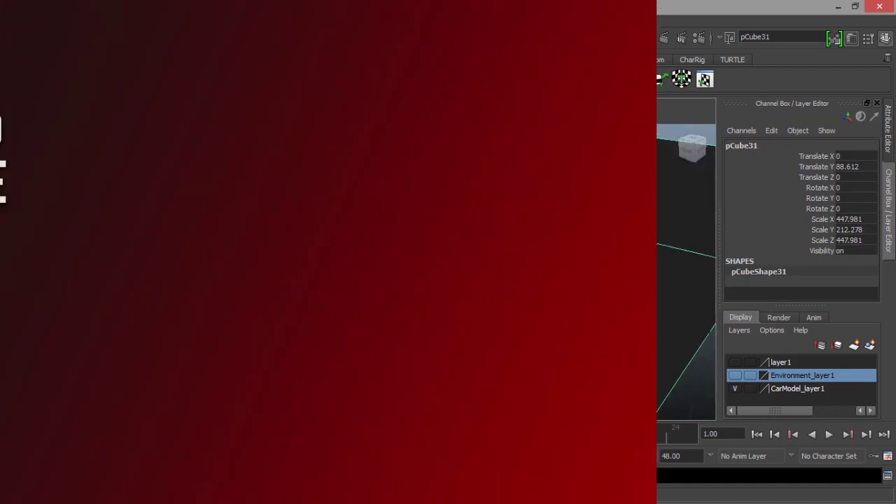